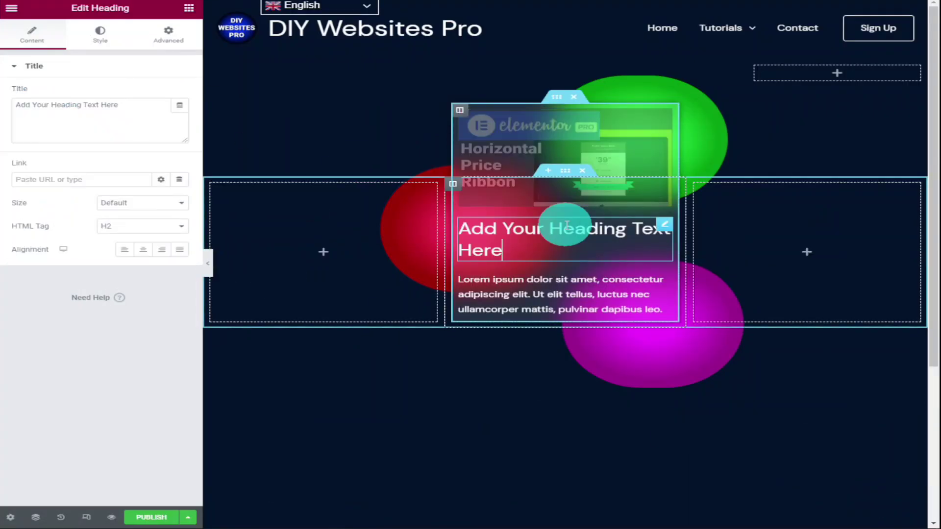
# Change the heading to 'Watch This Video' and replace the placeholder paragraph with the new sentence
pyautogui.tripleClick(186, 100)
pyautogui.write('Watch This Video')
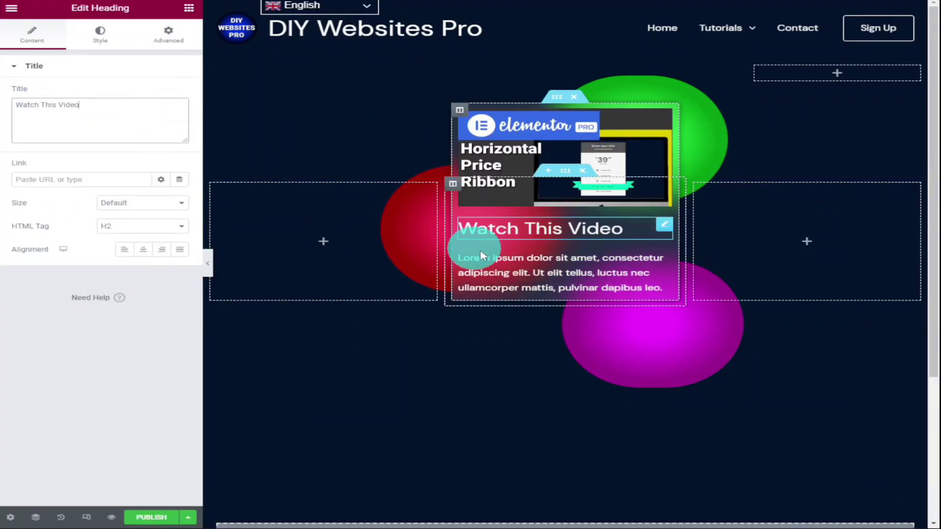
pyautogui.click(479, 255)
pyautogui.tripleClick(164, 204)
pyautogui.write('Simple Elementor Solutions For Free W')
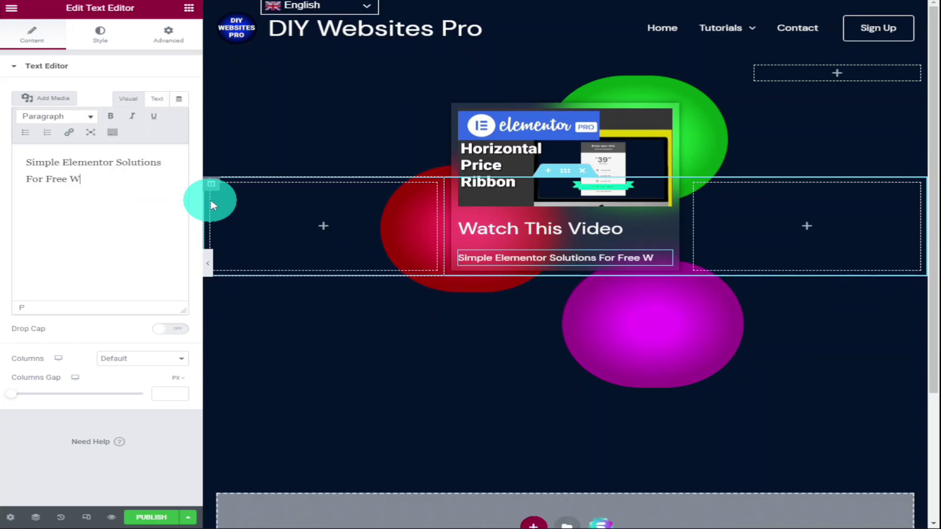
pyautogui.write('ith No Additional Plugins')
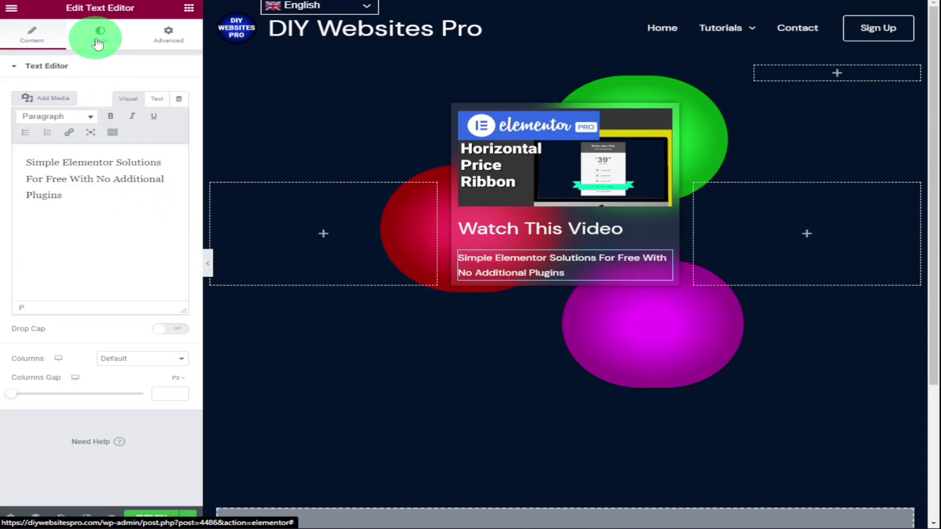
# Check the paragraph style and heading, preview the card, then edit the column's bottom margin
pyautogui.click(101, 33)
pyautogui.click(488, 227)
pyautogui.click(115, 517)
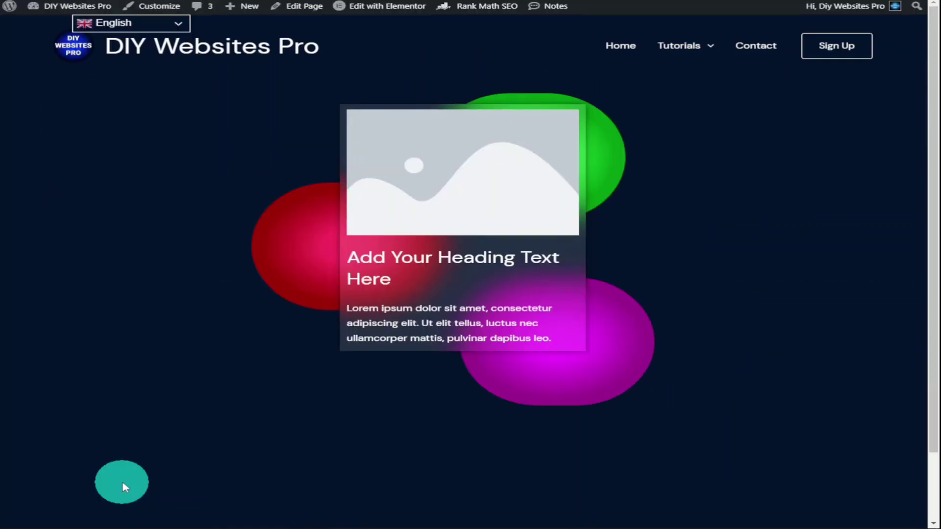
pyautogui.click(125, 107)
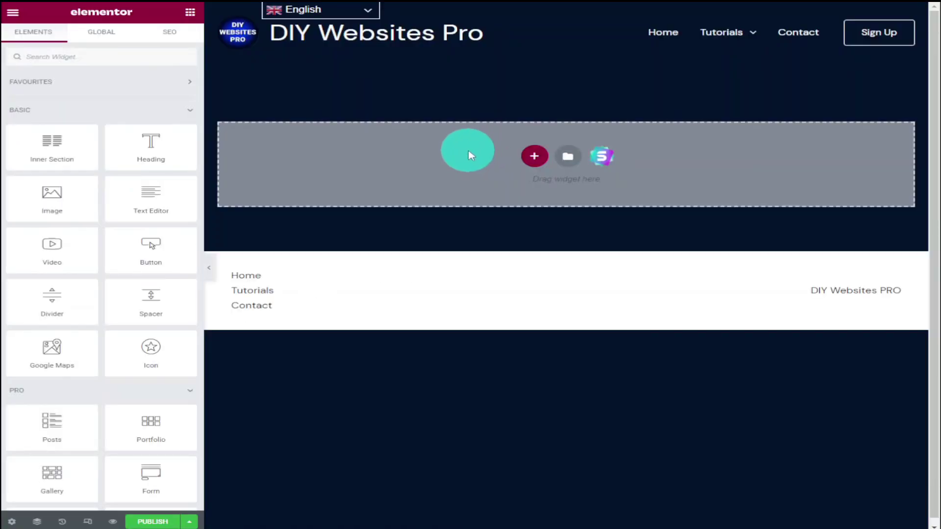
# Add a new four-column section and put a Spacer with Space 230 in its first column
pyautogui.click(534, 158)
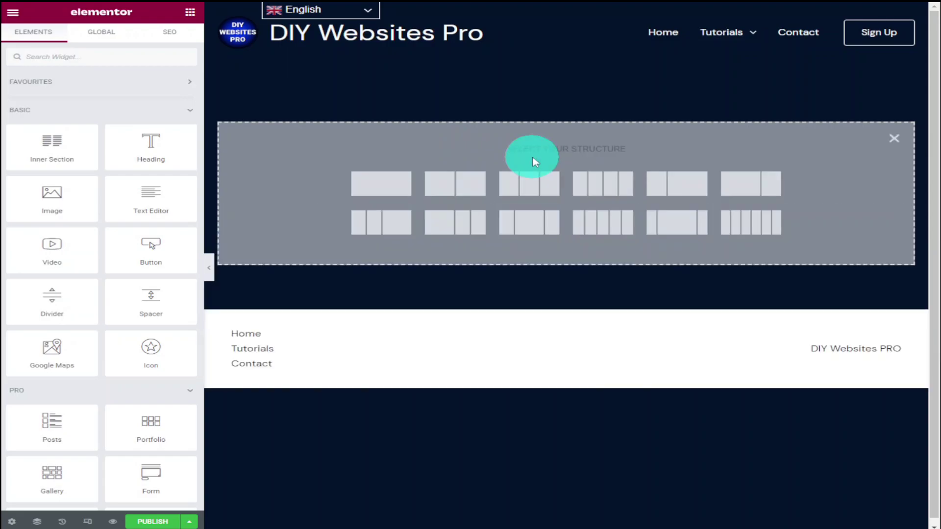
pyautogui.click(595, 189)
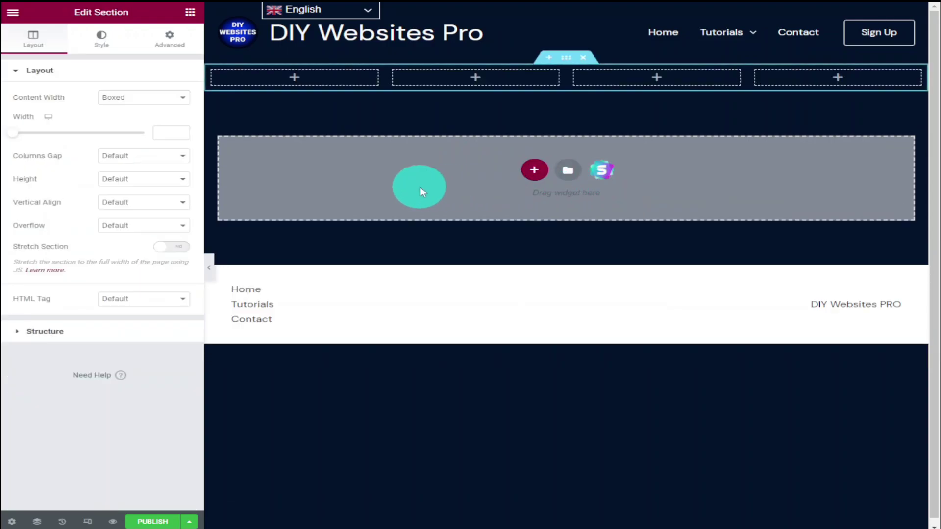
pyautogui.click(300, 80)
pyautogui.moveTo(156, 299)
pyautogui.mouseDown()
pyautogui.moveTo(289, 119)
pyautogui.moveTo(300, 79)
pyautogui.mouseUp()
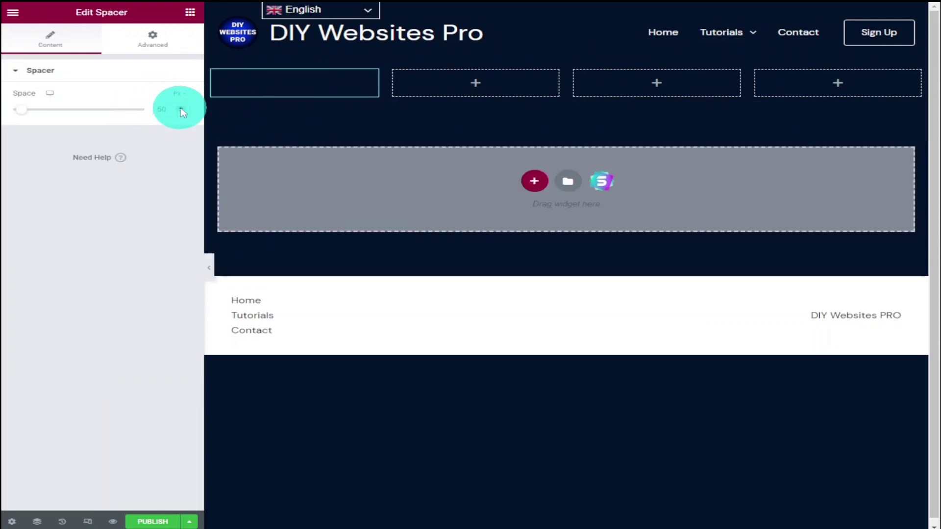
pyautogui.moveTo(27, 113); pyautogui.dragTo(67, 116)
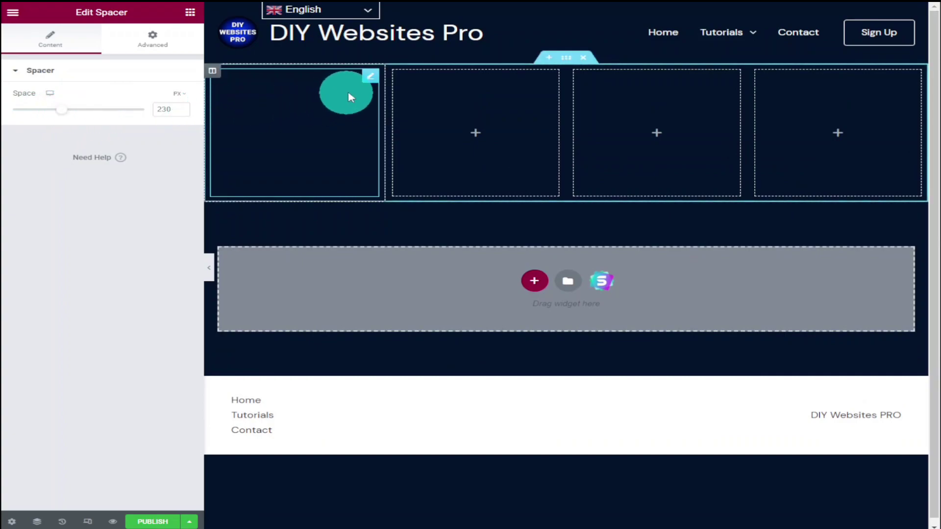
pyautogui.click(142, 46)
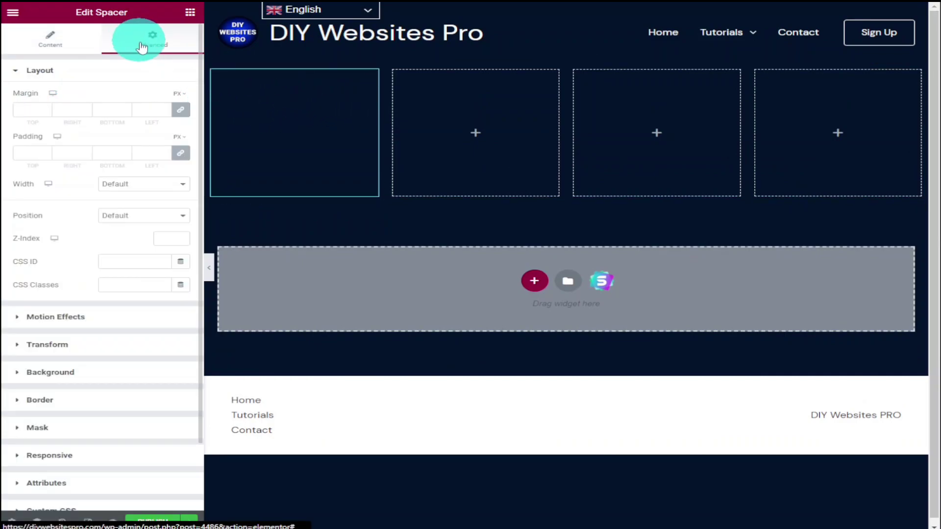
# Give the spacer a Gradient background with dark red as the first colour and Radial type
pyautogui.click(100, 373)
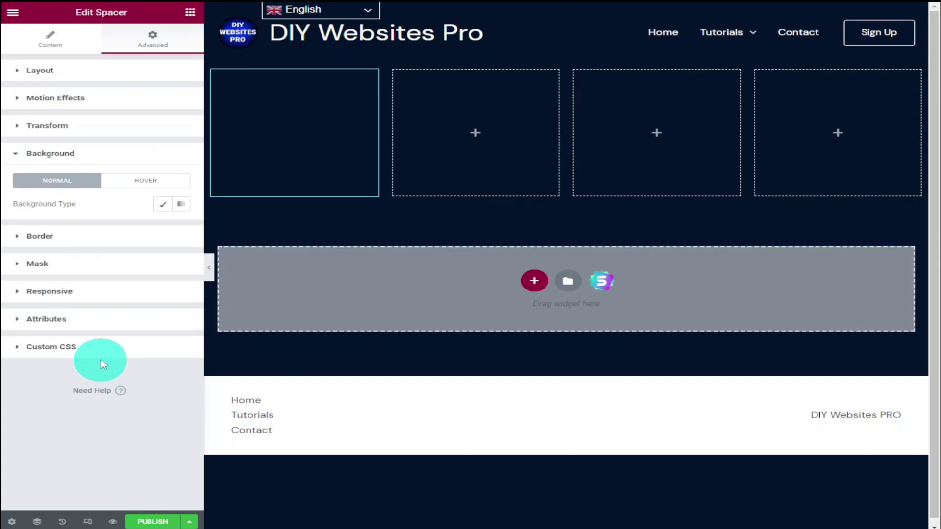
pyautogui.click(172, 208)
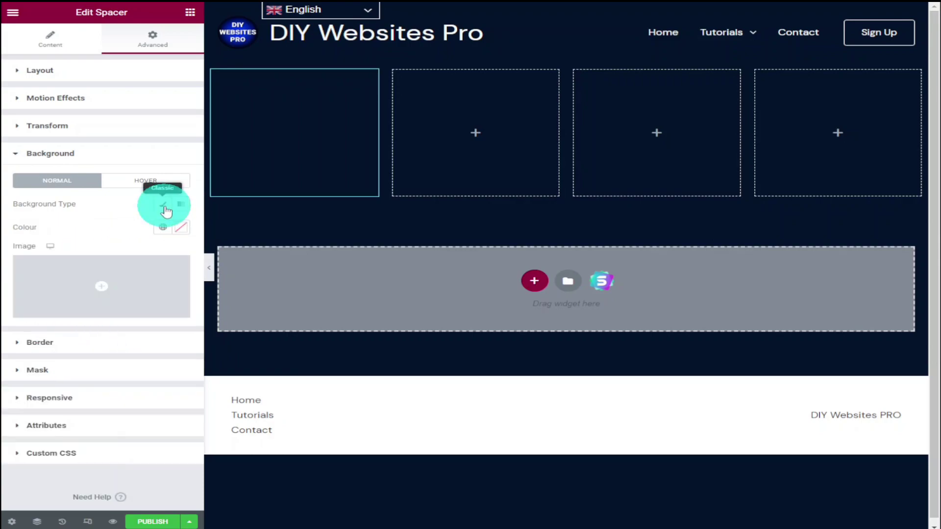
pyautogui.click(180, 208)
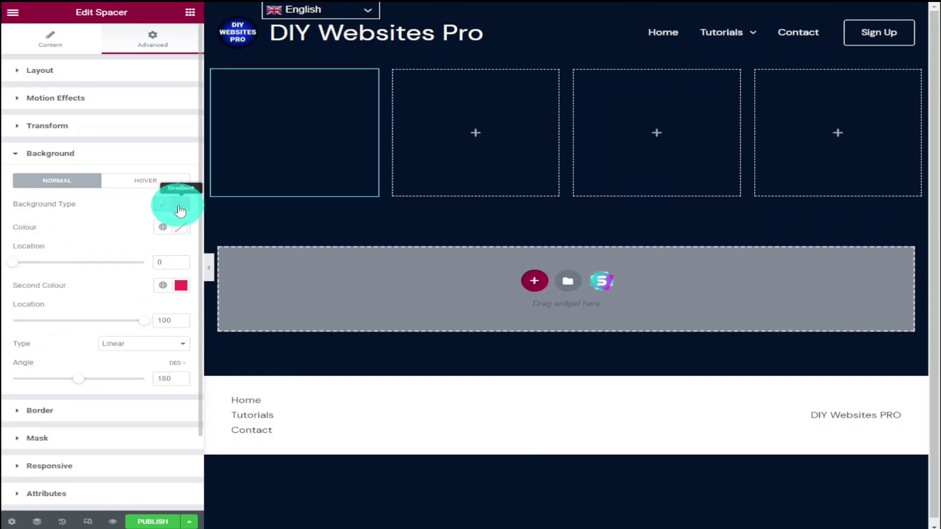
pyautogui.click(181, 227)
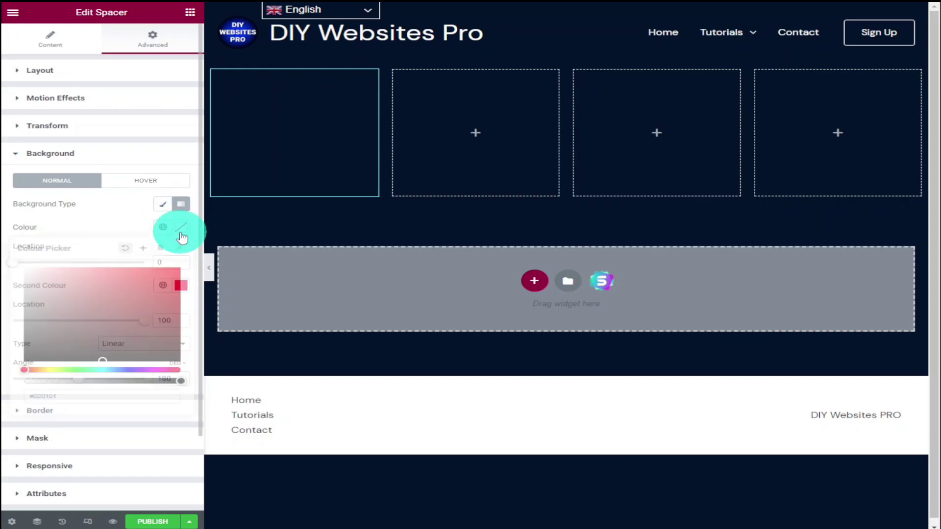
pyautogui.moveTo(165, 294); pyautogui.dragTo(166, 307)
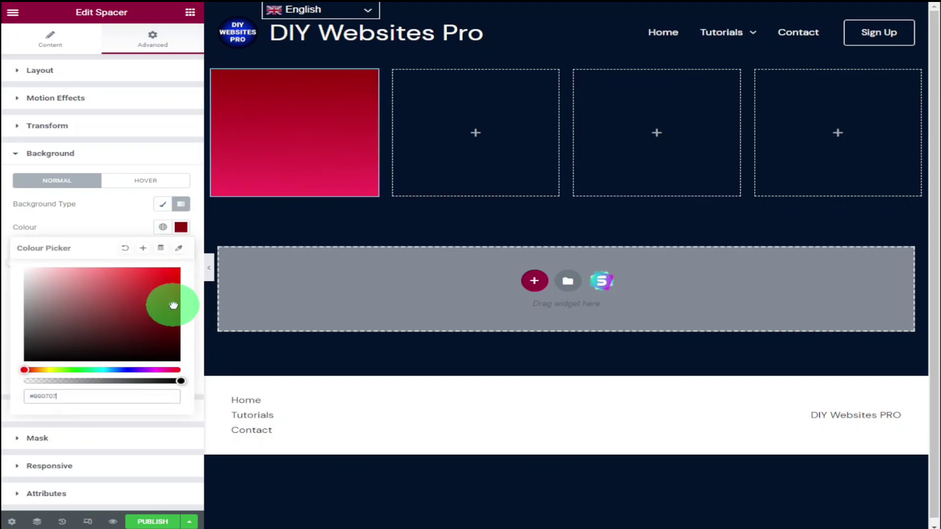
pyautogui.click(86, 222)
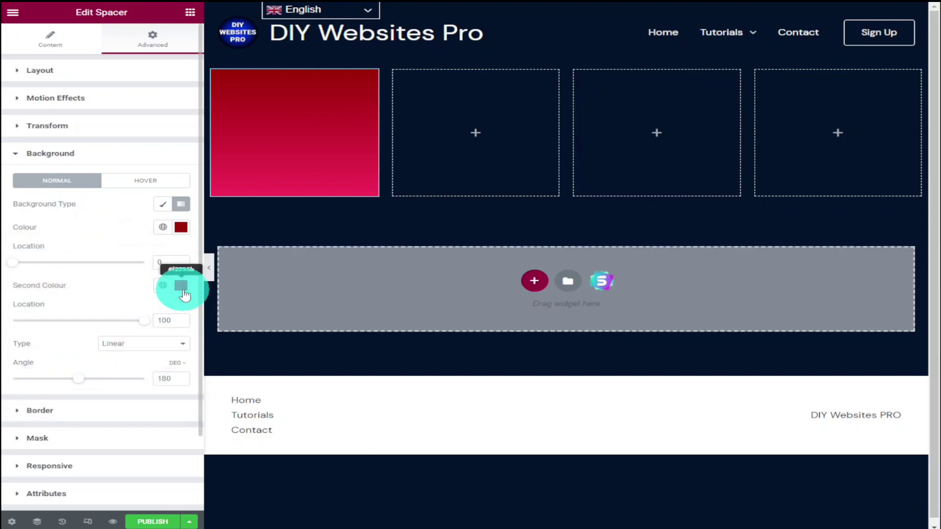
pyautogui.click(136, 351)
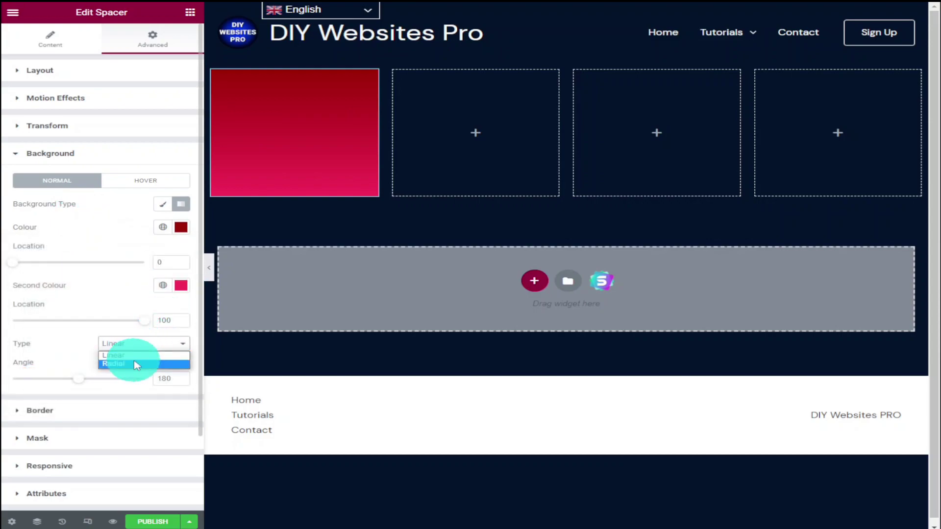
pyautogui.click(137, 364)
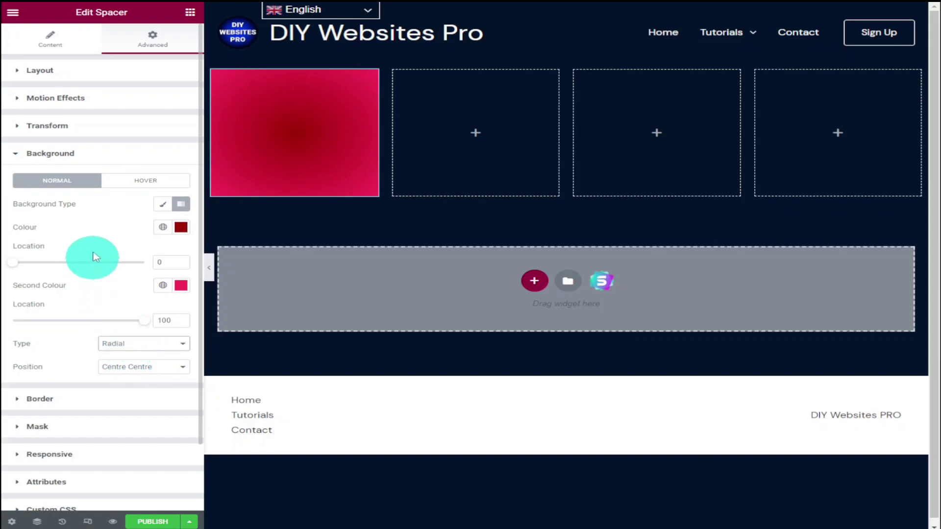
# Set the spacer's linked Border Radius to 200 on all corners
pyautogui.click(51, 398)
pyautogui.moveTo(148, 268)
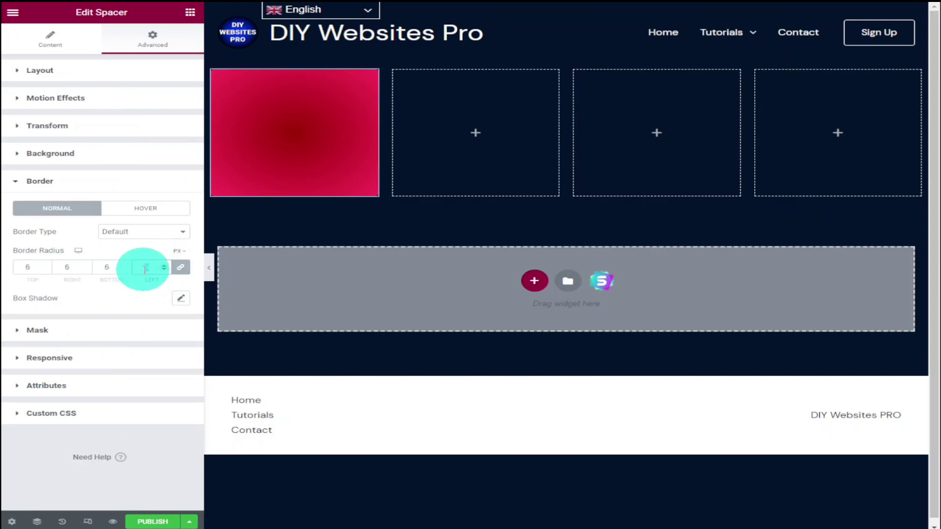
pyautogui.click(33, 272)
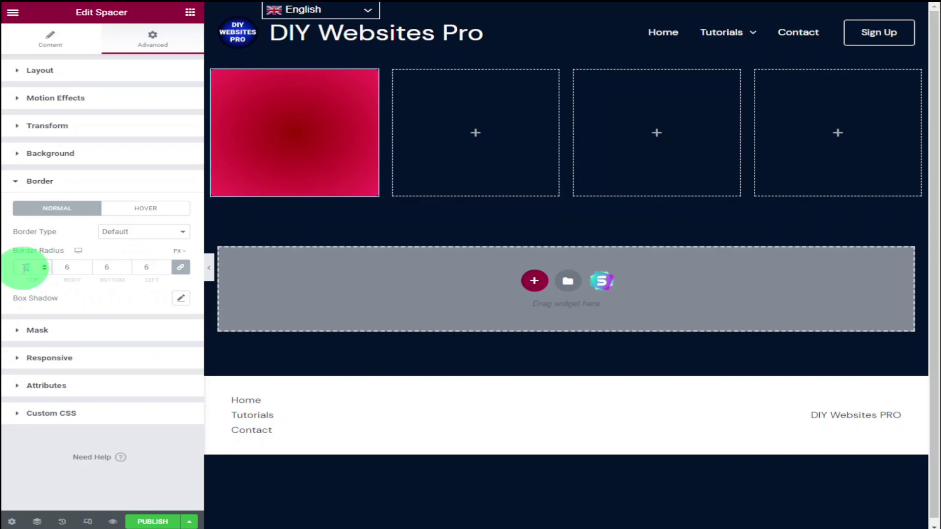
pyautogui.moveTo(24, 268); pyautogui.dragTo(49, 168)
pyautogui.write('00')
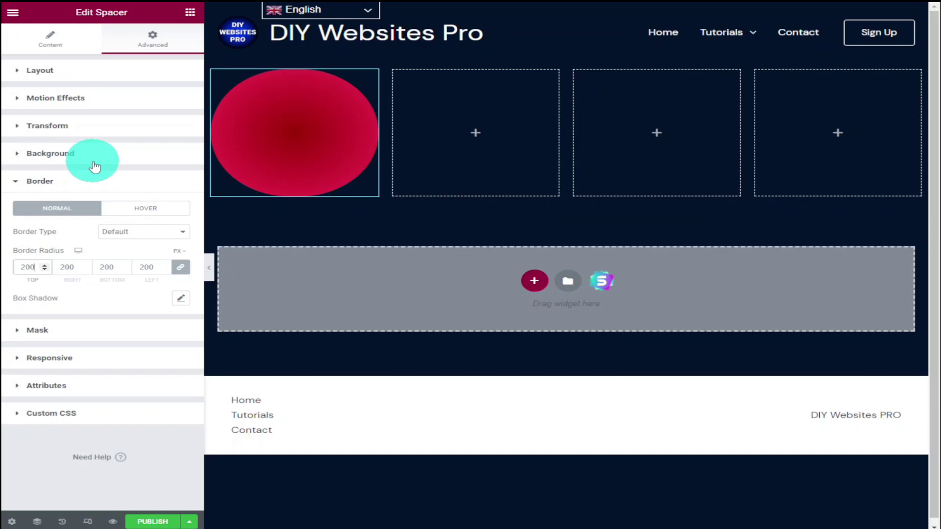
# Copy the first gradient colour's hex and paste the pink into Second Colour
pyautogui.click(71, 155)
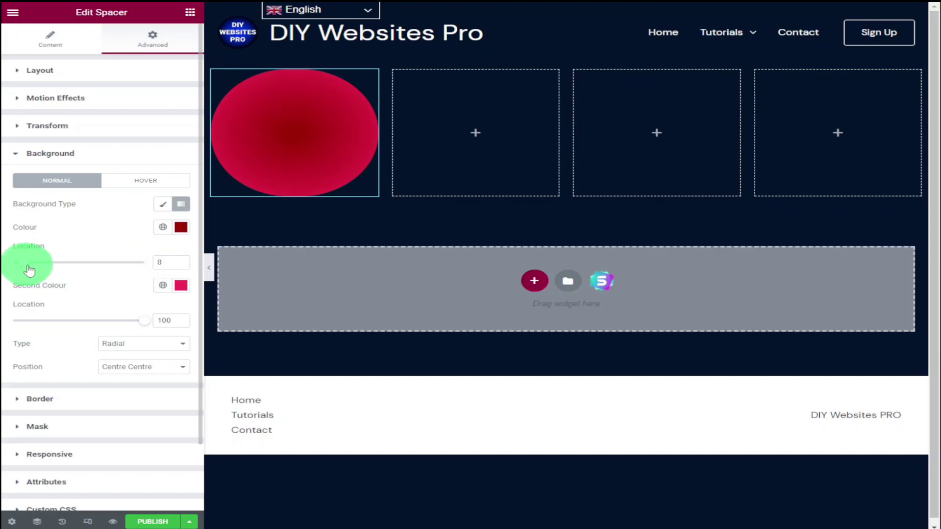
pyautogui.moveTo(63, 273); pyautogui.dragTo(82, 272)
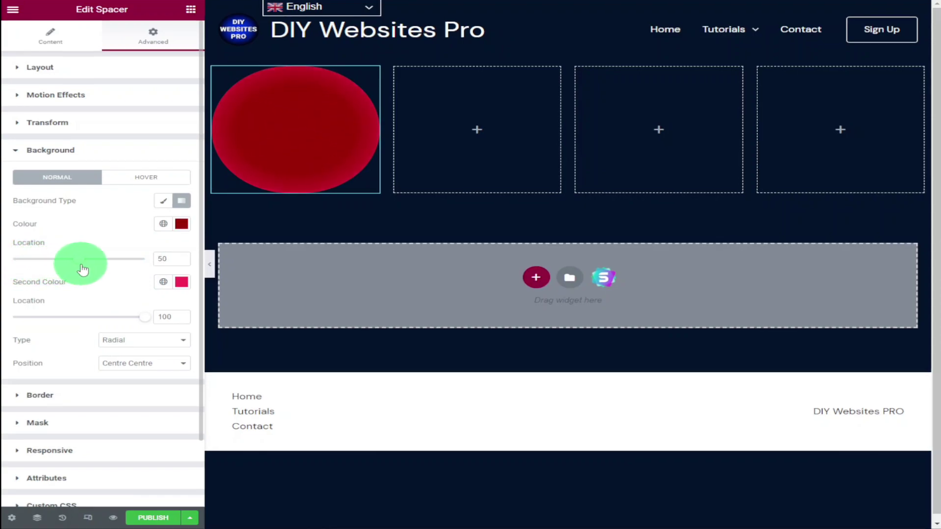
pyautogui.click(181, 224)
pyautogui.rightClick(63, 389)
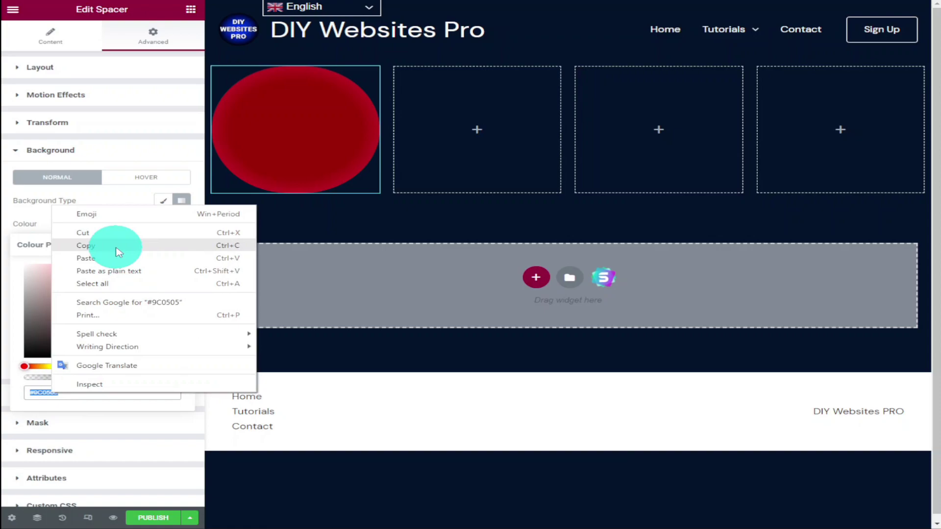
pyautogui.click(115, 245)
pyautogui.click(181, 283)
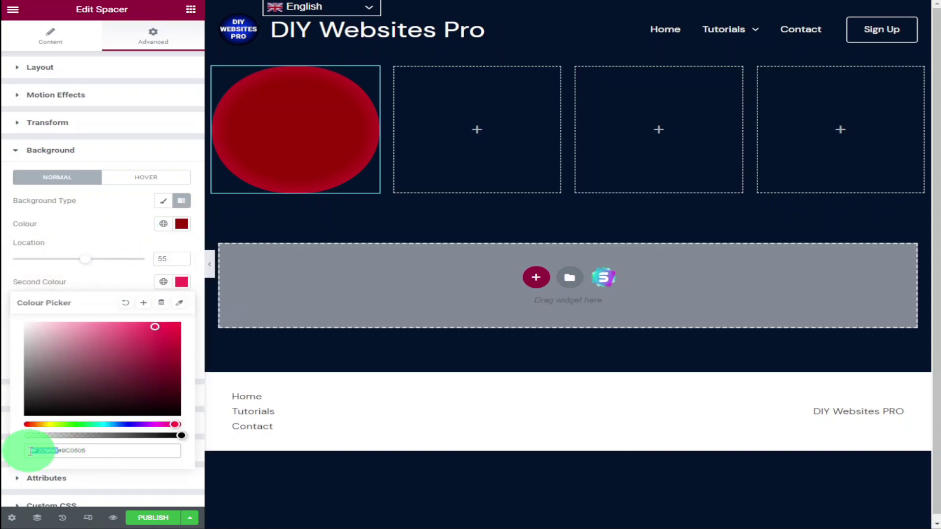
pyautogui.rightClick(37, 450)
pyautogui.click(91, 297)
# Paste pink into the gradient colour and set the stop locations to 19 and 63
pyautogui.click(182, 224)
pyautogui.rightClick(68, 390)
pyautogui.click(122, 262)
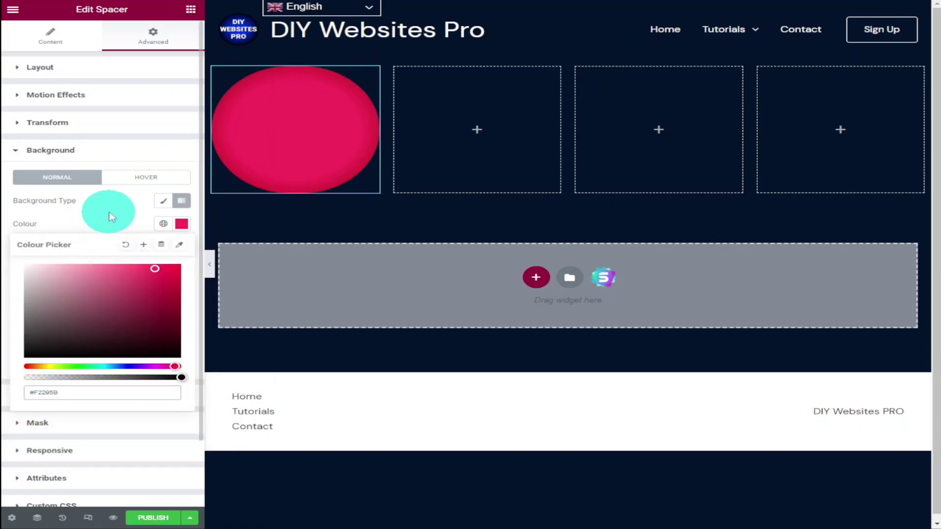
pyautogui.click(108, 212)
pyautogui.moveTo(134, 322); pyautogui.dragTo(95, 317)
pyautogui.moveTo(85, 259); pyautogui.dragTo(37, 265)
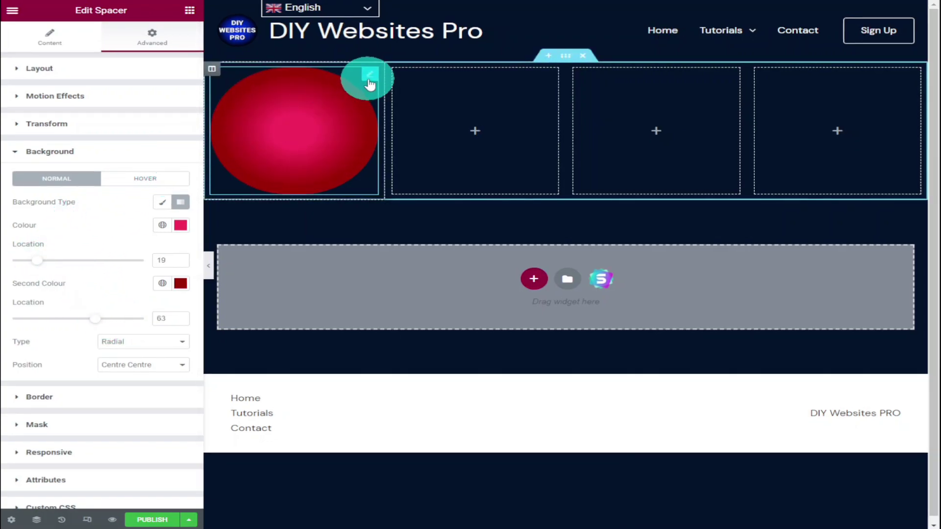
# Duplicate the red circle twice and move a copy into another column
pyautogui.rightClick(370, 85)
pyautogui.click(418, 115)
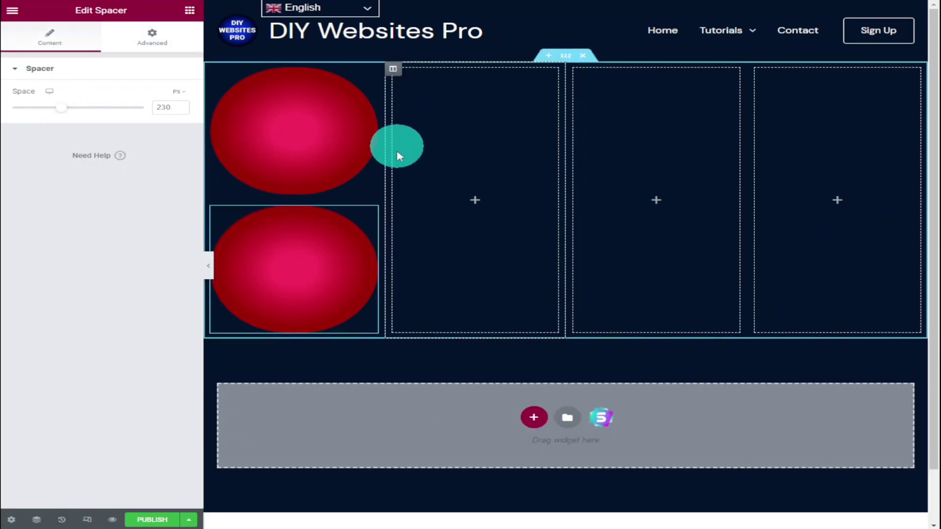
pyautogui.rightClick(368, 210)
pyautogui.click(395, 237)
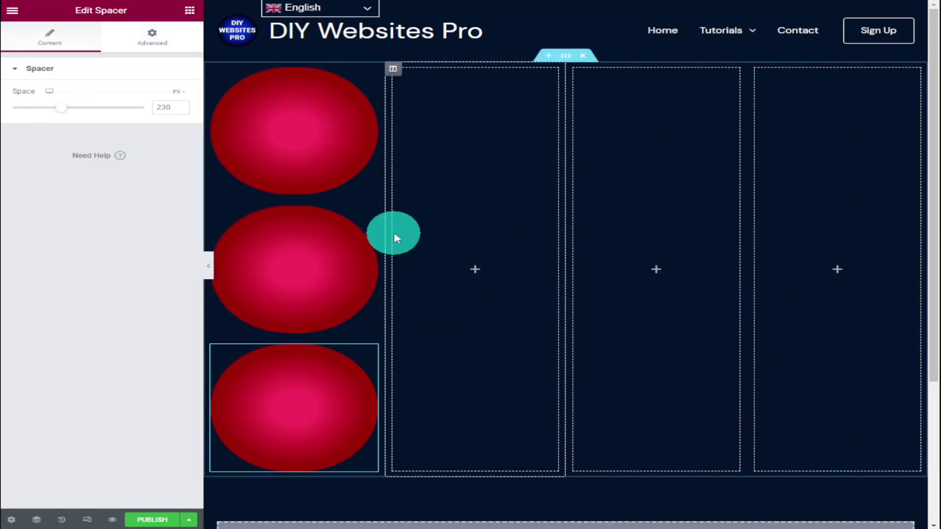
pyautogui.moveTo(393, 235)
pyautogui.mouseDown()
pyautogui.moveTo(585, 156)
pyautogui.moveTo(542, 141)
pyautogui.mouseUp()
# Make both gradient colours of the middle circle green
pyautogui.click(152, 34)
pyautogui.click(533, 119)
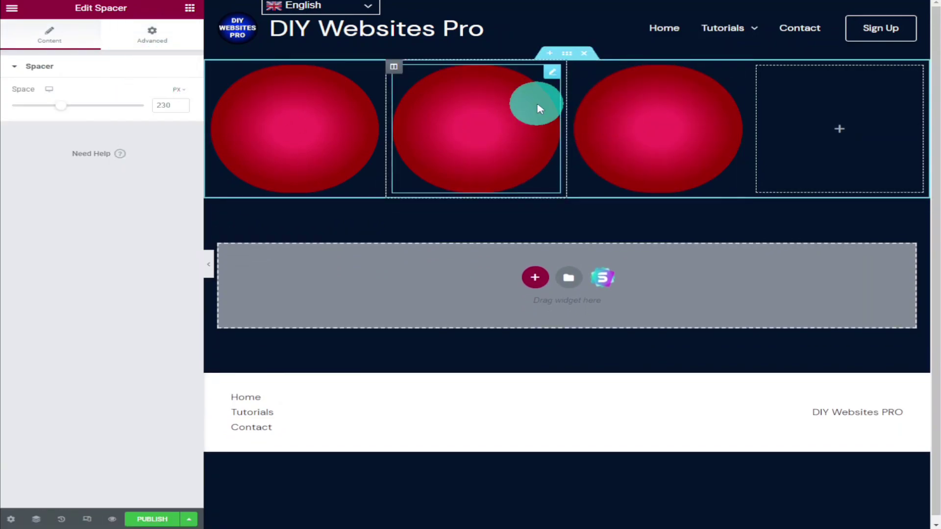
pyautogui.click(152, 35)
pyautogui.click(94, 369)
pyautogui.click(180, 282)
pyautogui.click(95, 426)
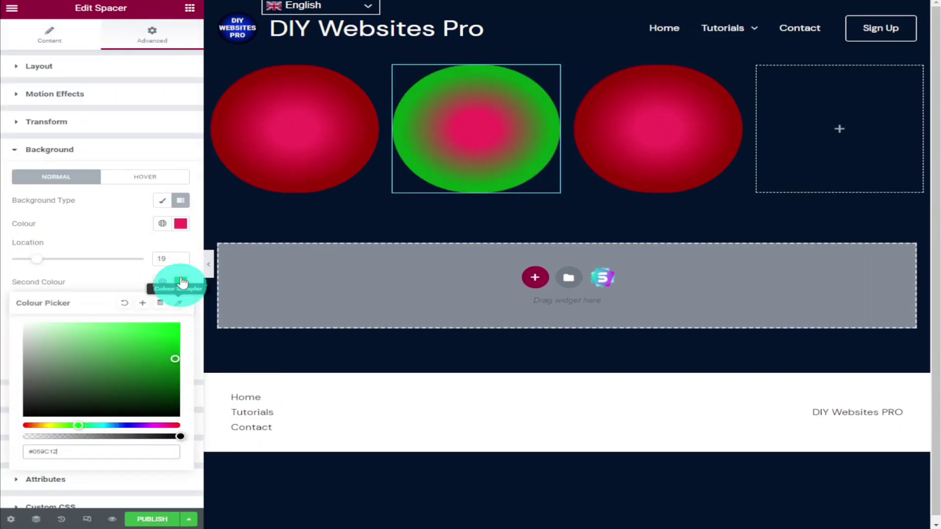
pyautogui.click(181, 223)
pyautogui.click(99, 365)
# Recolour the third circle's gradient to purple and magenta
pyautogui.click(635, 122)
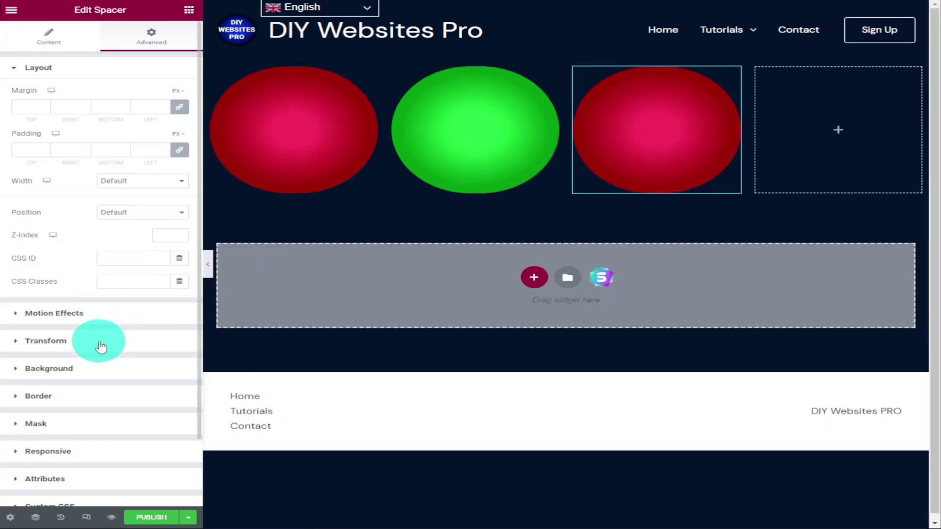
pyautogui.click(96, 368)
pyautogui.click(180, 282)
pyautogui.click(154, 424)
pyautogui.click(180, 223)
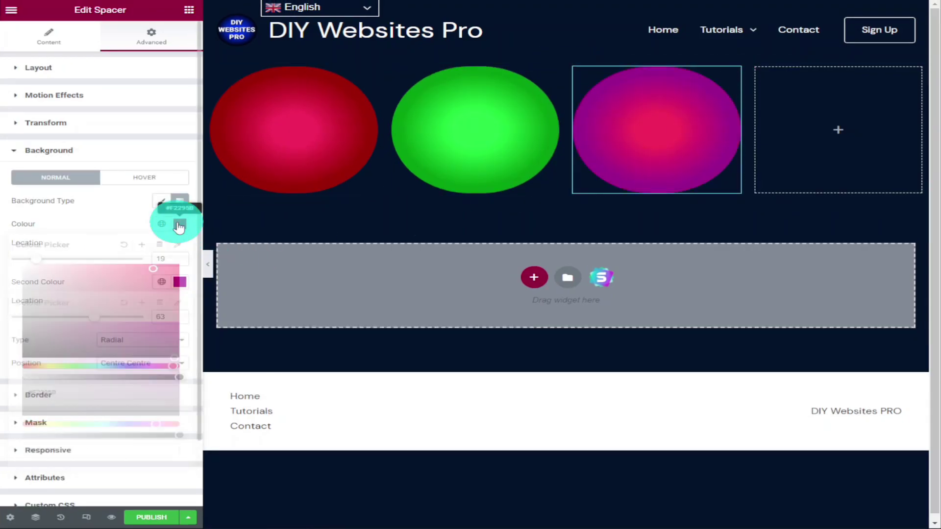
pyautogui.click(163, 284)
pyautogui.click(167, 40)
pyautogui.click(533, 277)
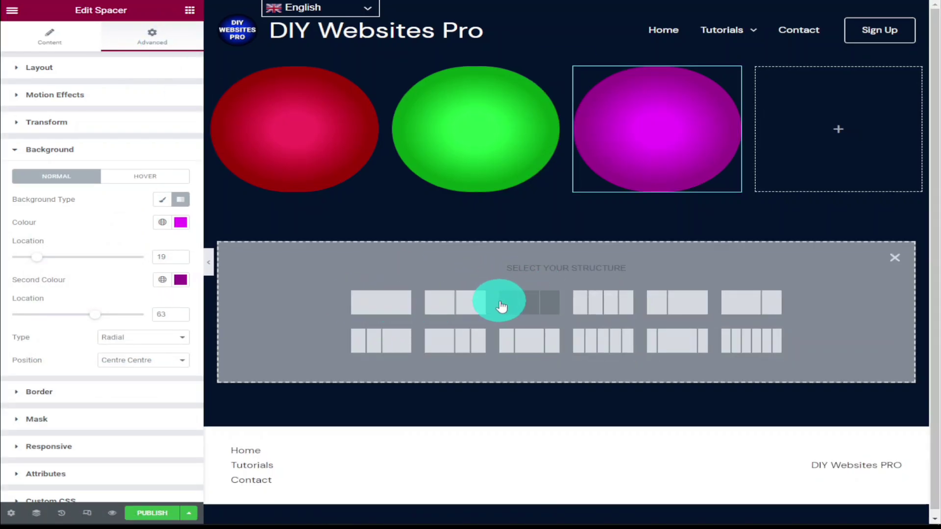
# Choose a three-column layout and place an inner section trimmed to one column in column one
pyautogui.click(502, 305)
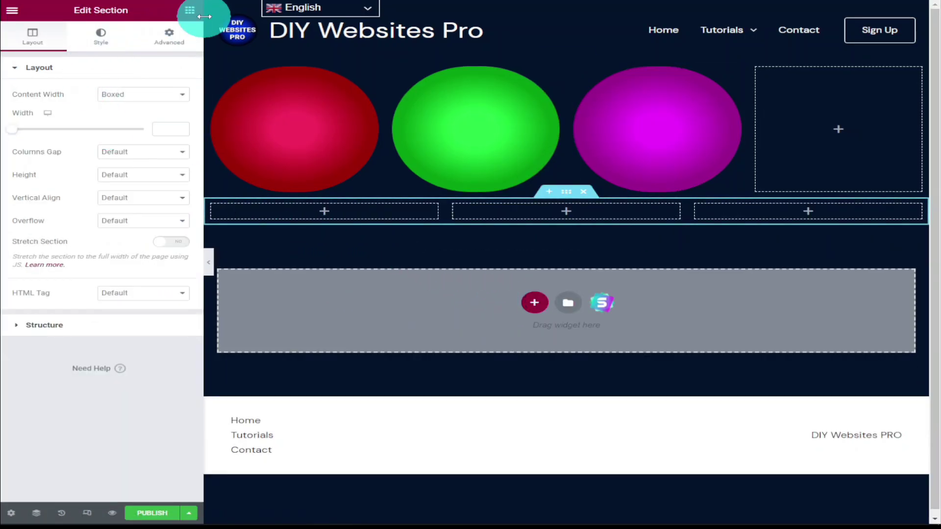
pyautogui.click(190, 11)
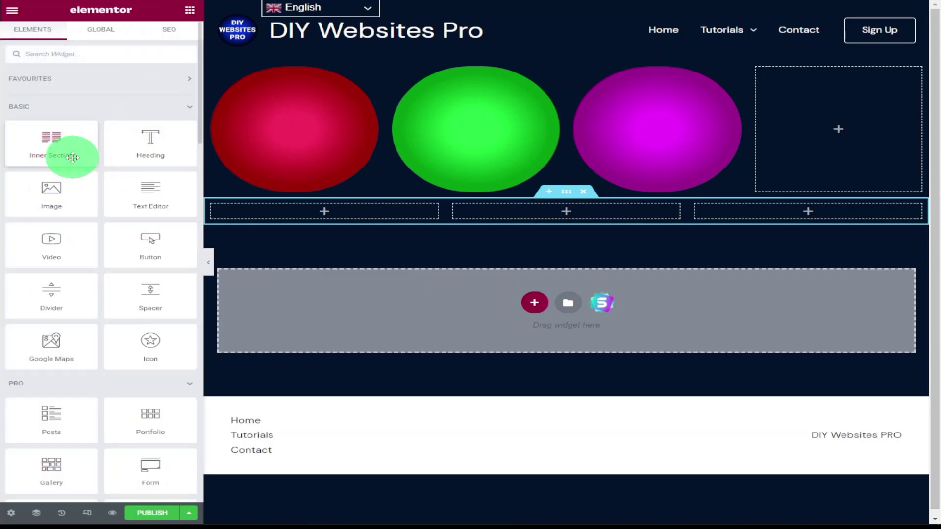
pyautogui.moveTo(72, 157); pyautogui.dragTo(294, 220)
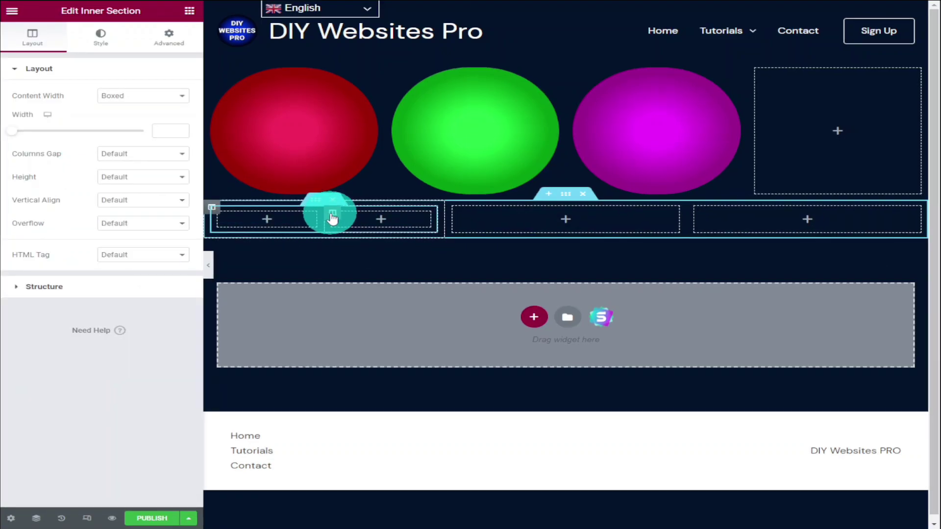
pyautogui.rightClick(332, 218)
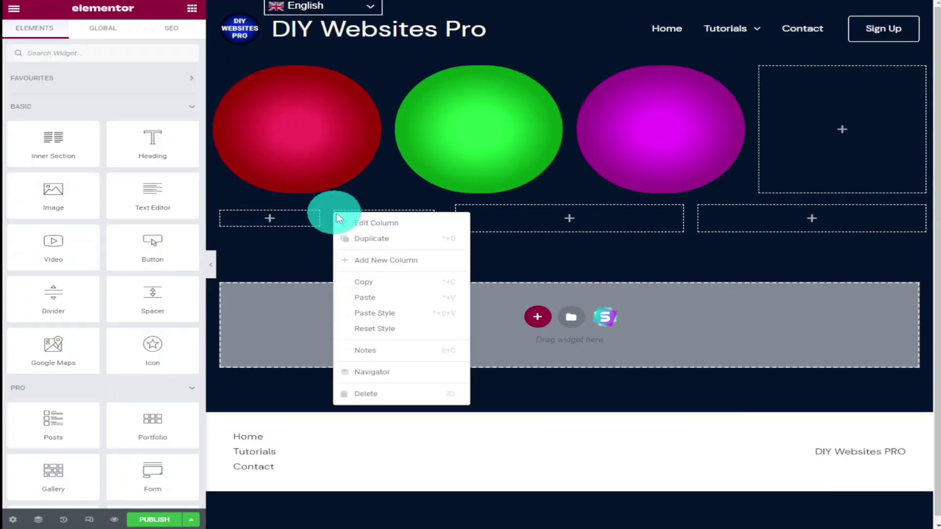
pyautogui.click(364, 395)
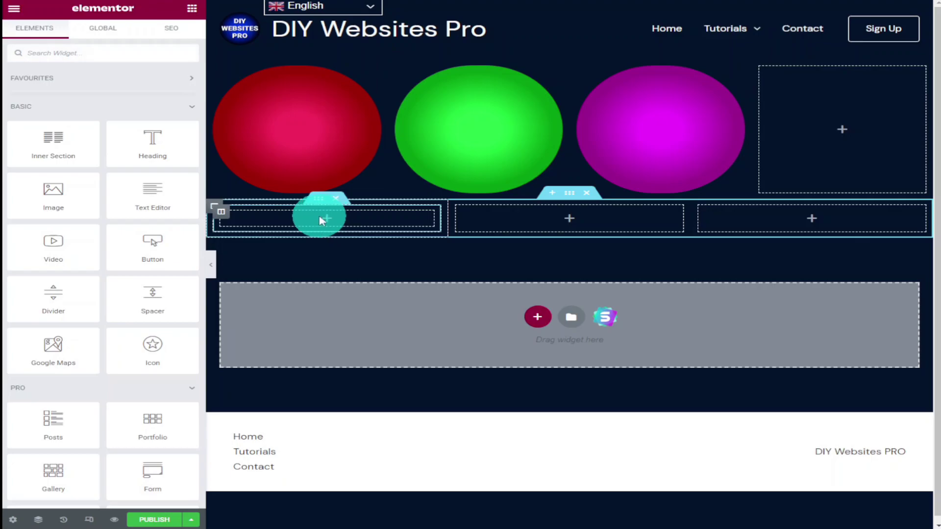
# Add Image, Heading and Text Editor widgets to the inner column, stacked in that order
pyautogui.moveTo(84, 186); pyautogui.dragTo(249, 217)
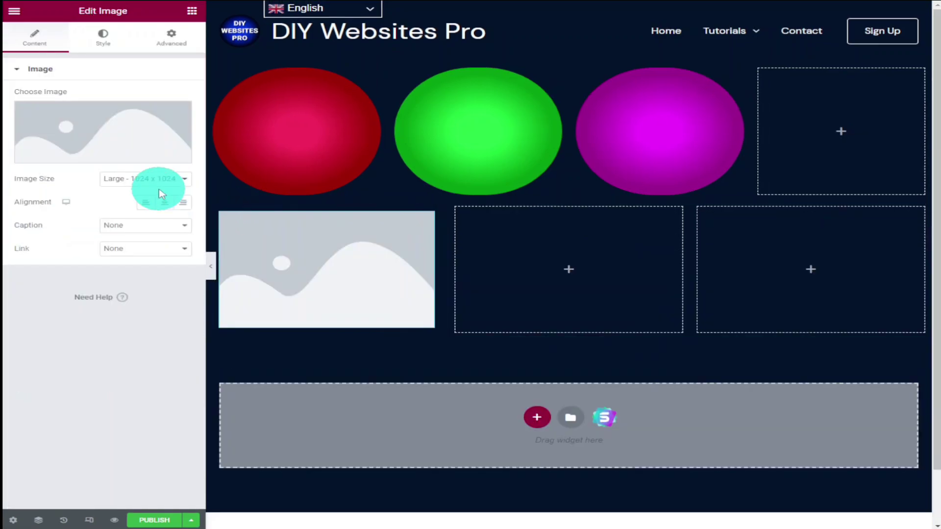
pyautogui.click(192, 10)
pyautogui.moveTo(143, 139); pyautogui.dragTo(302, 319)
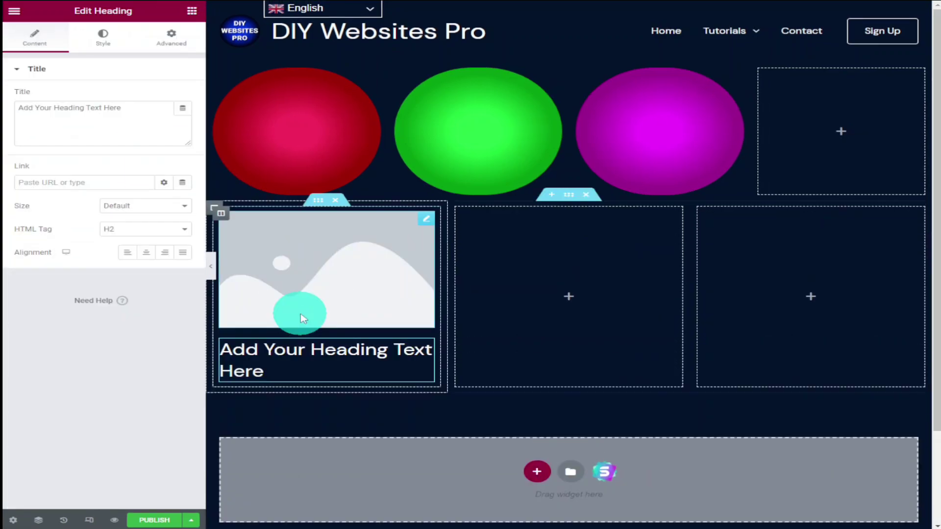
pyautogui.click(192, 11)
pyautogui.moveTo(164, 210); pyautogui.dragTo(290, 374)
# Set the Text Editor's text colour to white
pyautogui.click(102, 38)
pyautogui.click(181, 119)
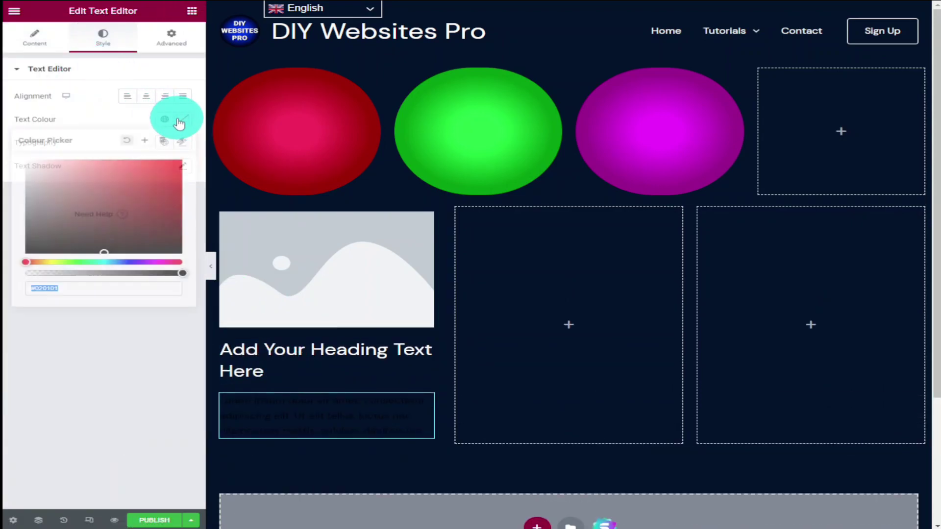
pyautogui.moveTo(162, 166); pyautogui.dragTo(17, 141)
pyautogui.click(131, 410)
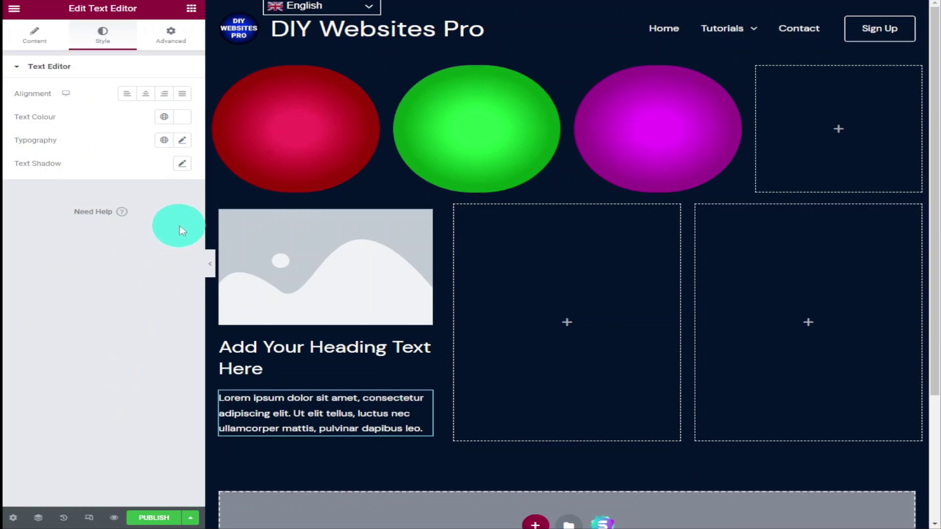
pyautogui.moveTo(446, 137)
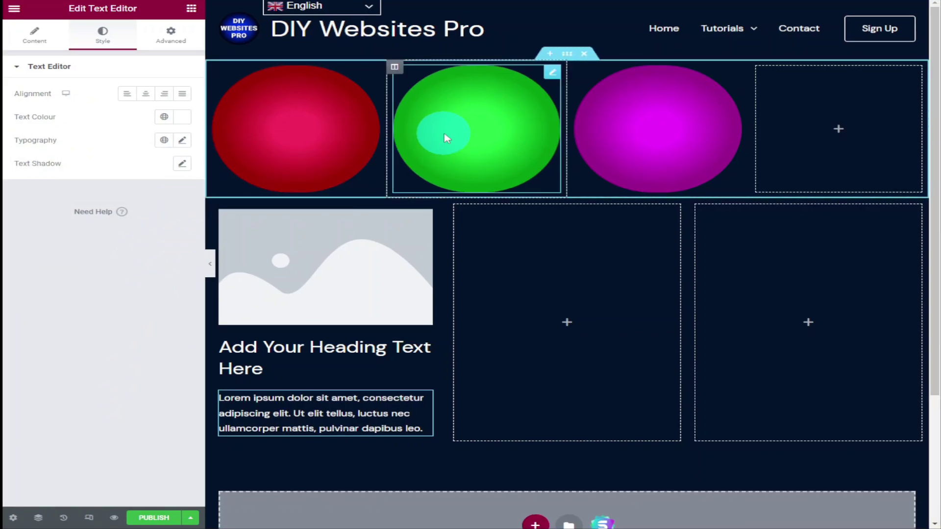
# Insert a one-column section between the rows holding a Spacer about 142 px tall
pyautogui.click(552, 195)
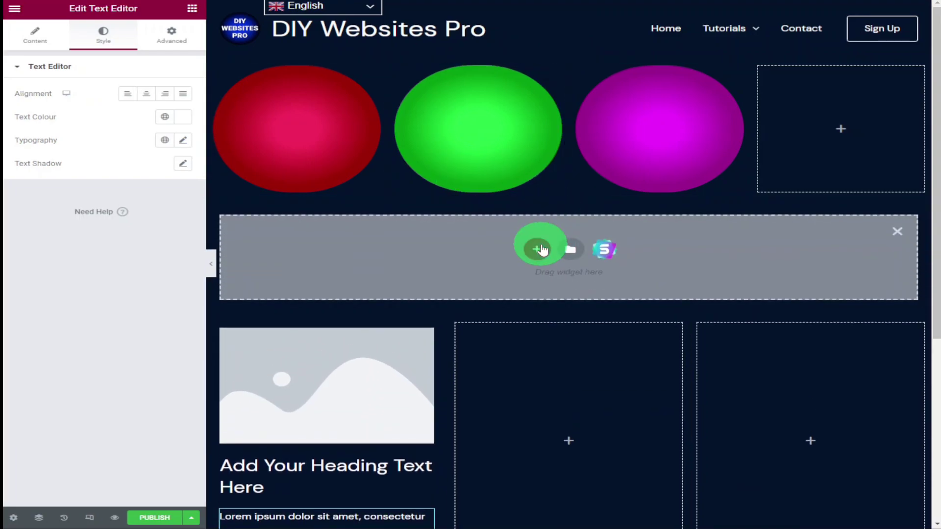
pyautogui.click(426, 291)
pyautogui.click(569, 211)
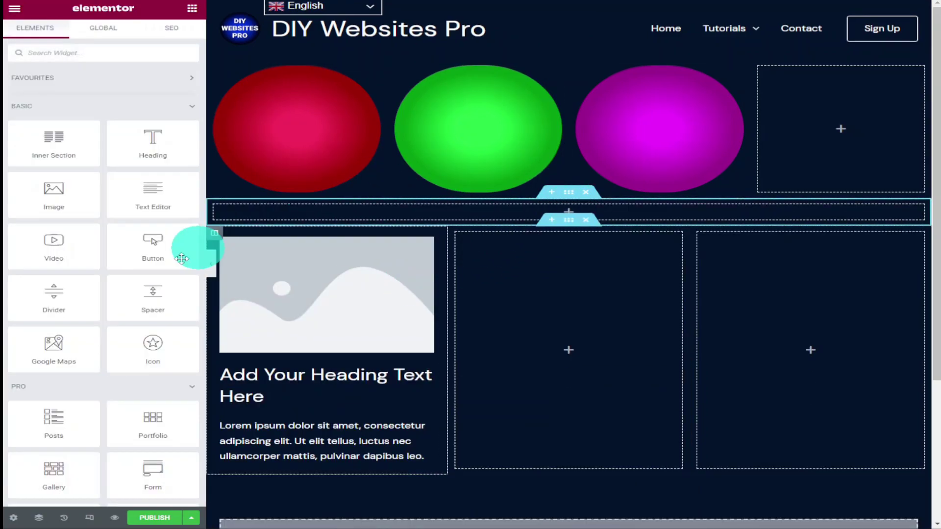
pyautogui.moveTo(153, 294); pyautogui.dragTo(328, 203)
pyautogui.moveTo(27, 106); pyautogui.dragTo(48, 106)
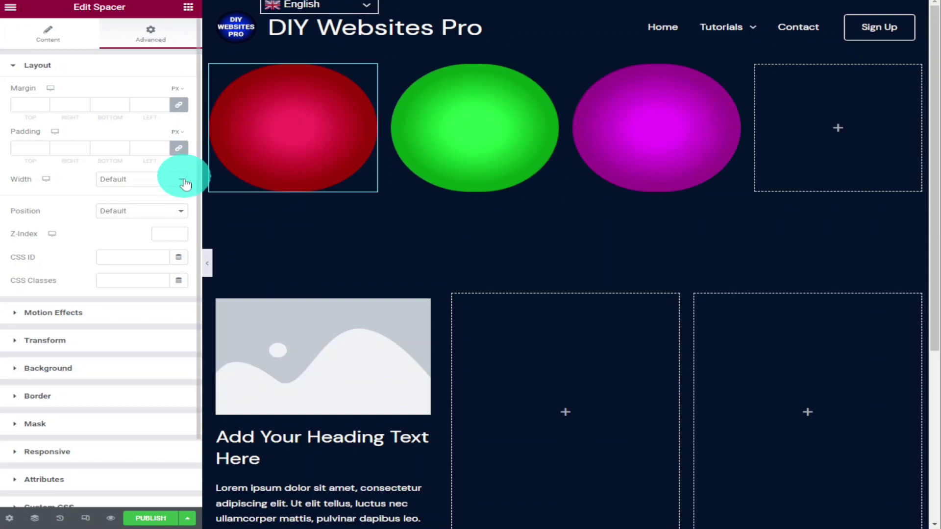
# Make the red and green circles Absolute, moving red down-right and green right over purple
pyautogui.click(181, 211)
pyautogui.click(158, 227)
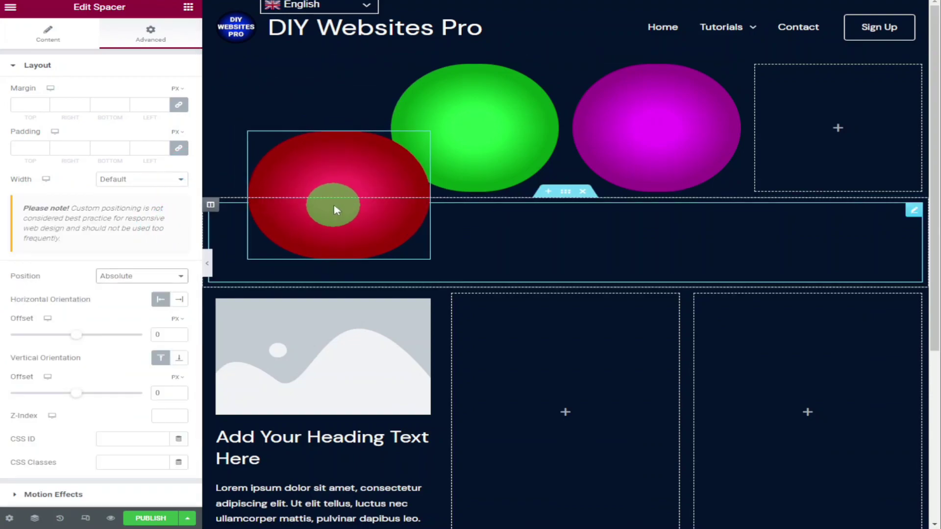
pyautogui.moveTo(325, 204); pyautogui.dragTo(464, 180)
pyautogui.click(525, 109)
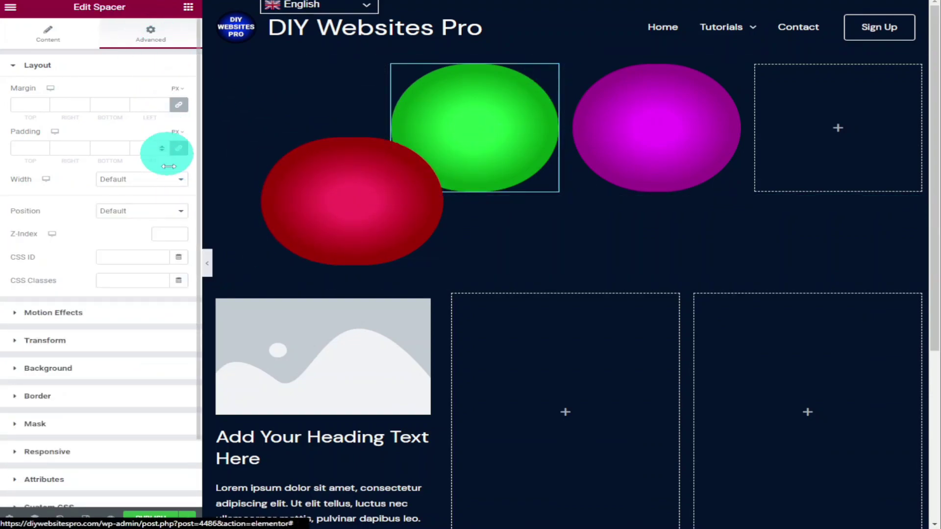
pyautogui.click(167, 211)
pyautogui.click(157, 227)
pyautogui.moveTo(484, 177); pyautogui.dragTo(514, 144)
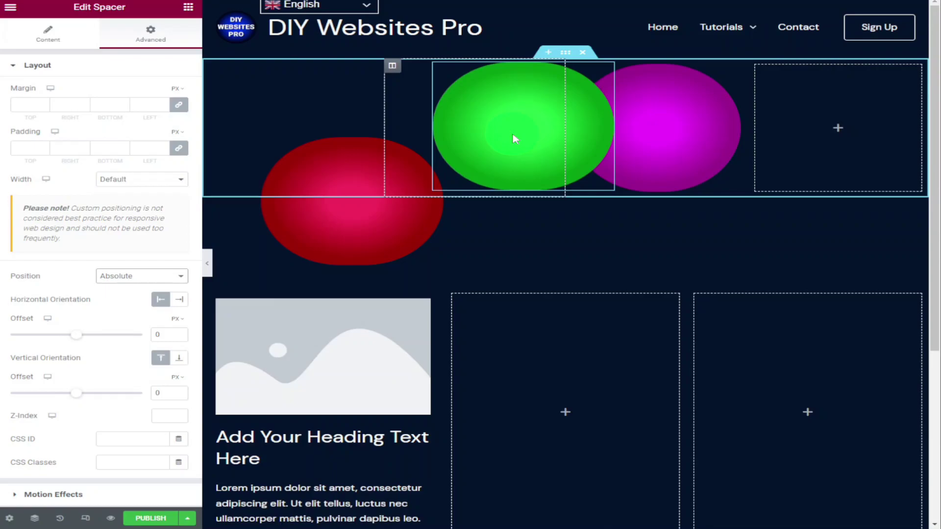
# Set the purple circle's Position to Absolute and drop it into the middle column
pyautogui.click(664, 143)
pyautogui.click(168, 54)
pyautogui.click(166, 179)
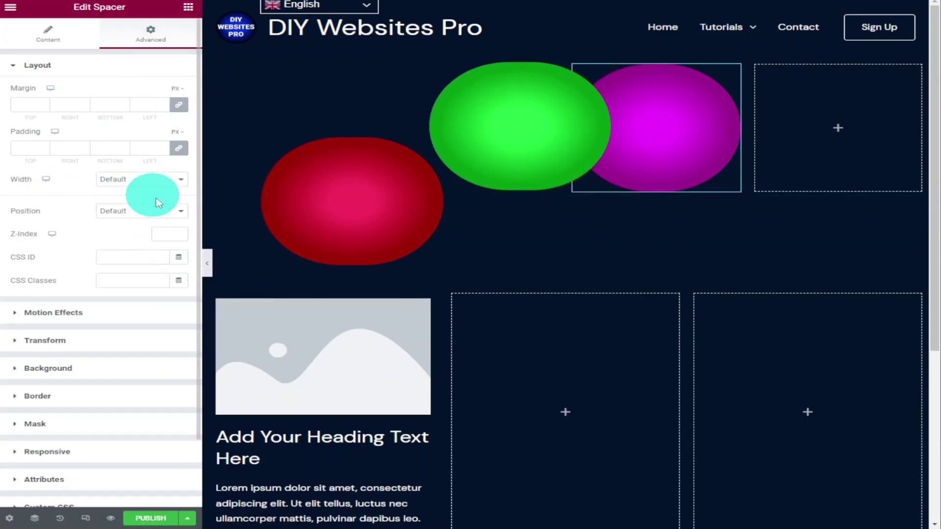
pyautogui.click(166, 210)
pyautogui.click(157, 226)
pyautogui.moveTo(636, 160); pyautogui.dragTo(573, 296)
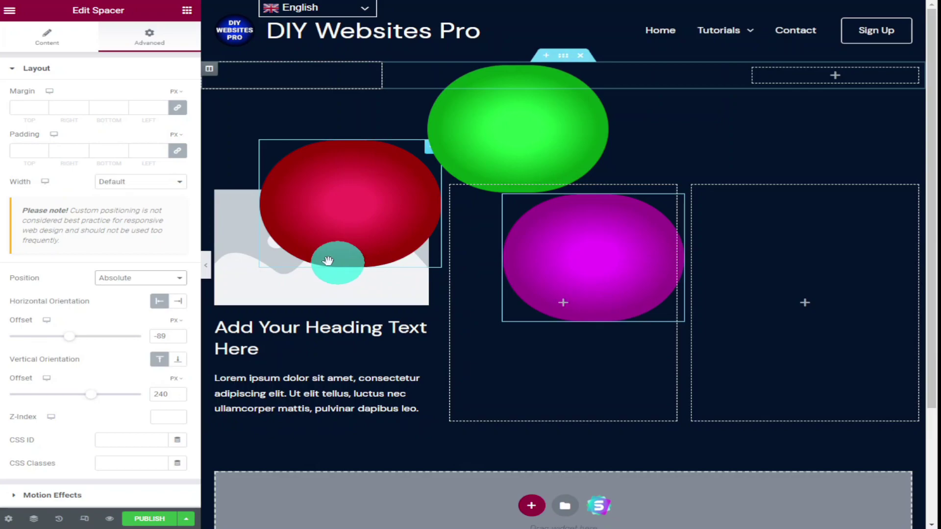
# Set the card column's Z-Index to 4 so it sits above the red circle
pyautogui.click(215, 191)
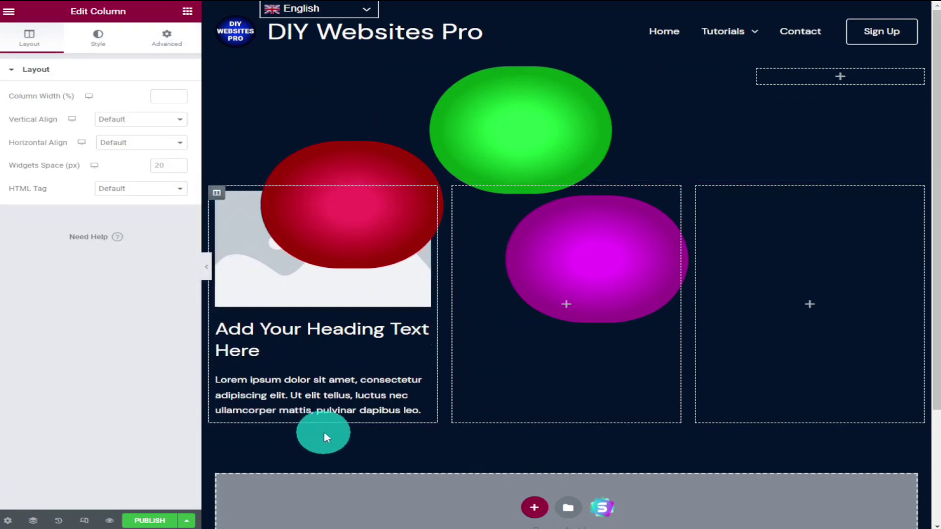
pyautogui.click(167, 39)
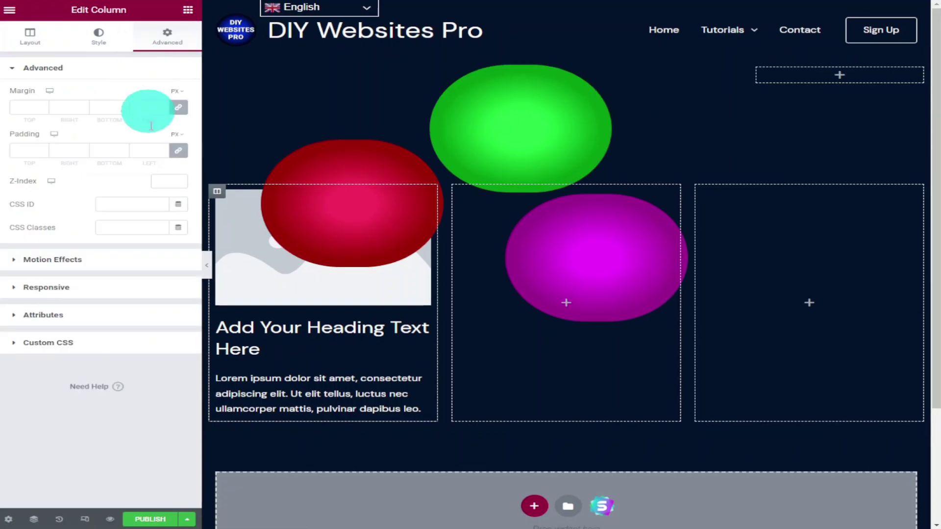
pyautogui.click(180, 182)
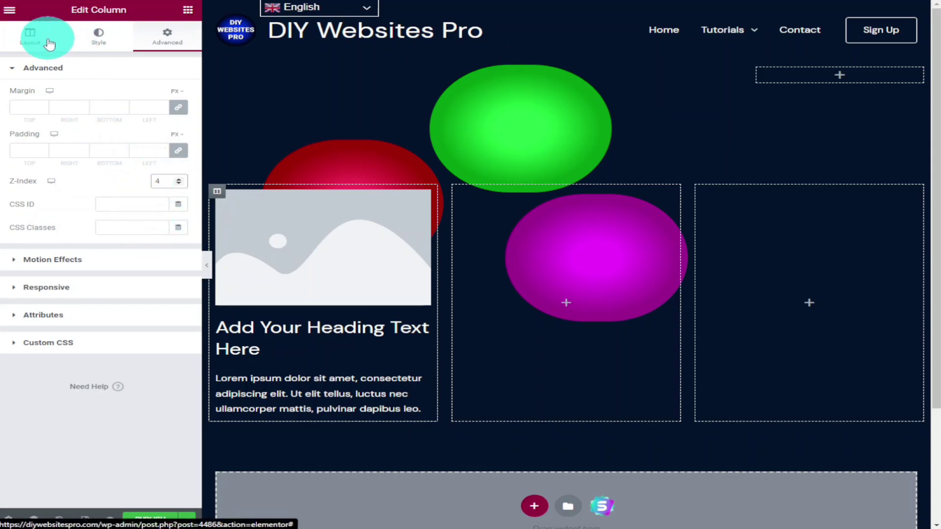
pyautogui.click(75, 343)
pyautogui.click(101, 221)
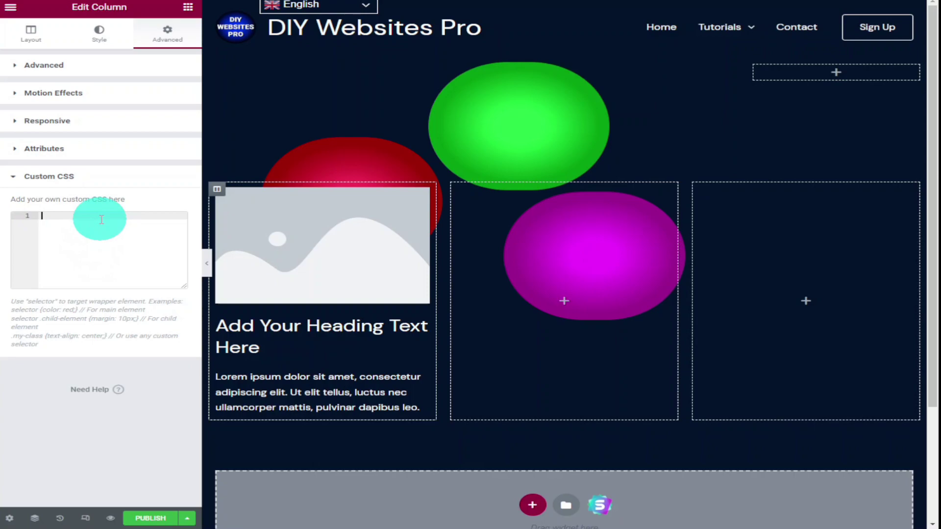
# Paste the .frostedglass{ backdrop-filter:blur(20px); } rule into the column's Custom CSS
pyautogui.rightClick(101, 218)
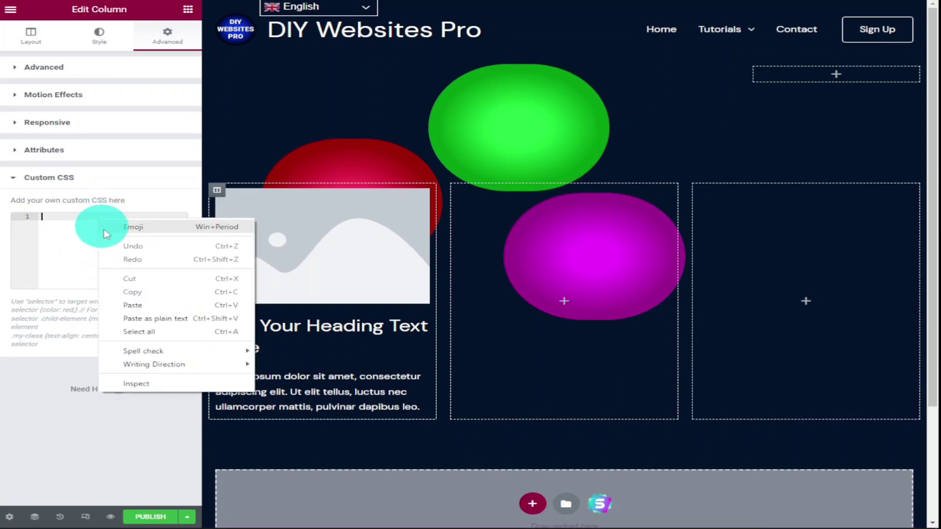
pyautogui.click(149, 309)
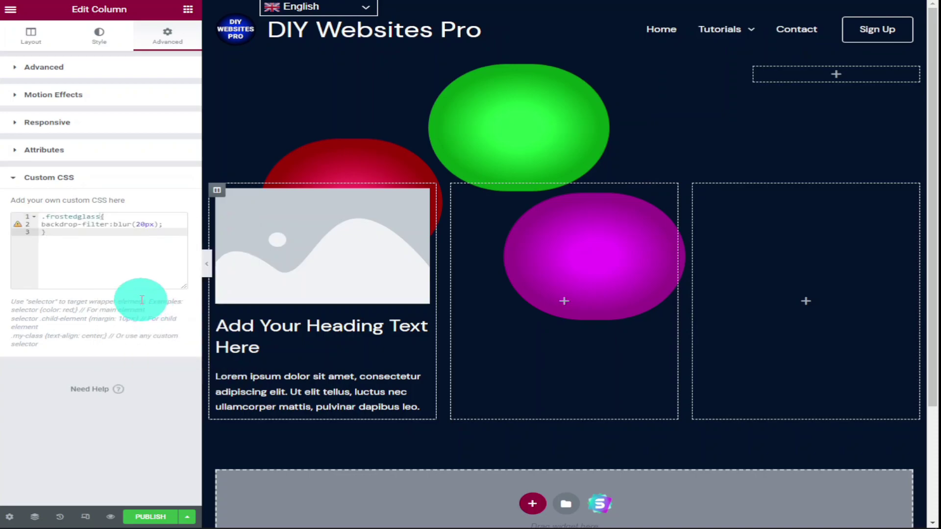
# Copy the 'frostedglass' class name from the CSS rule for the column's CSS Classes field
pyautogui.click(51, 69)
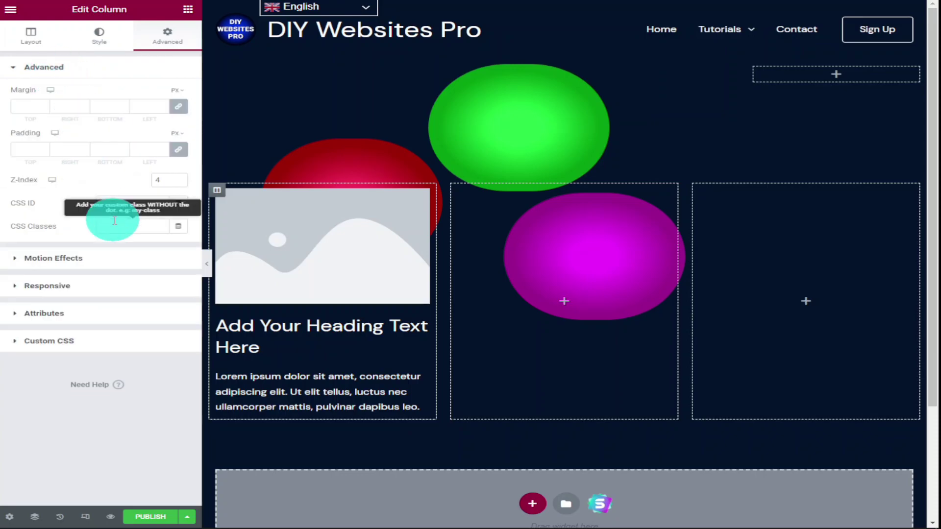
pyautogui.click(57, 342)
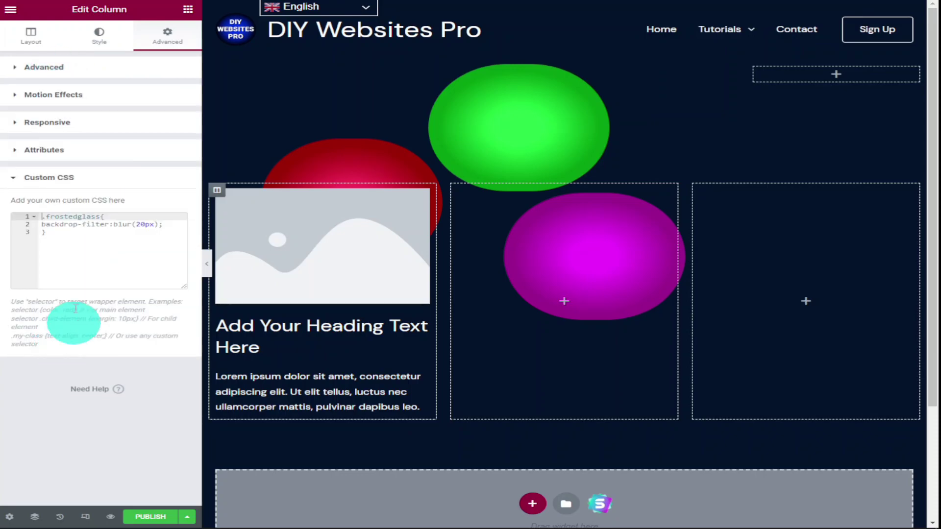
pyautogui.moveTo(64, 216); pyautogui.dragTo(96, 219)
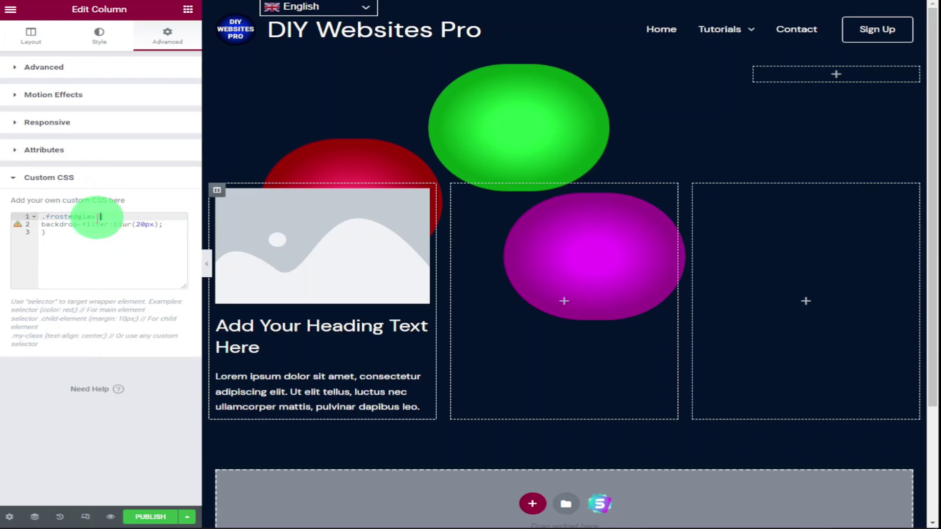
pyautogui.doubleClick(50, 217)
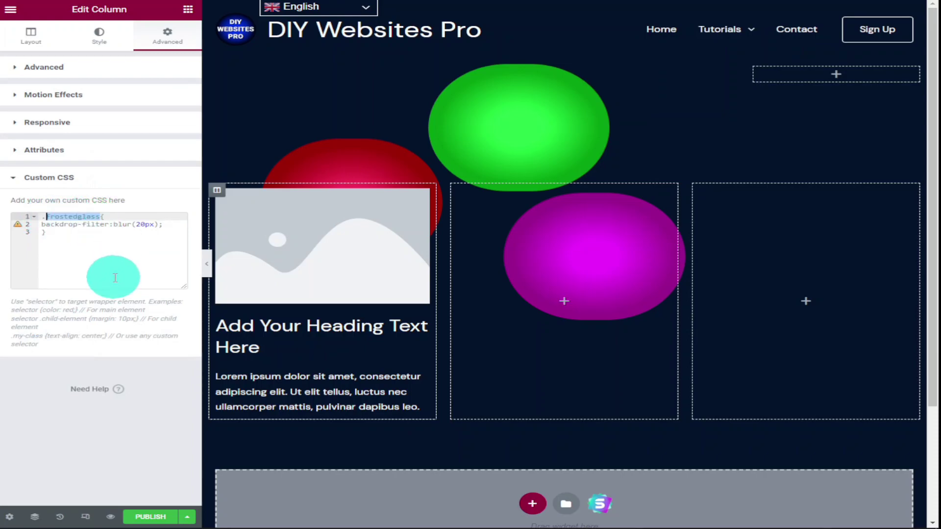
pyautogui.rightClick(79, 217)
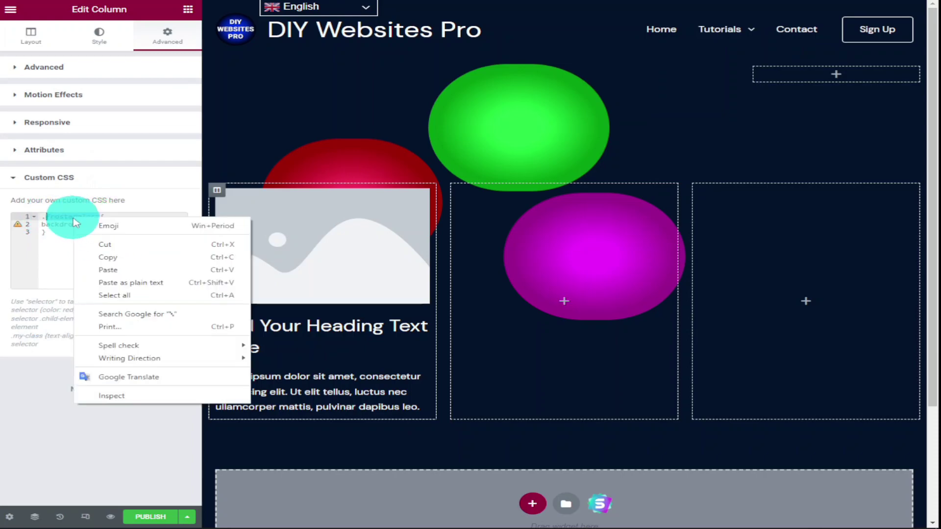
pyautogui.click(105, 256)
pyautogui.click(58, 69)
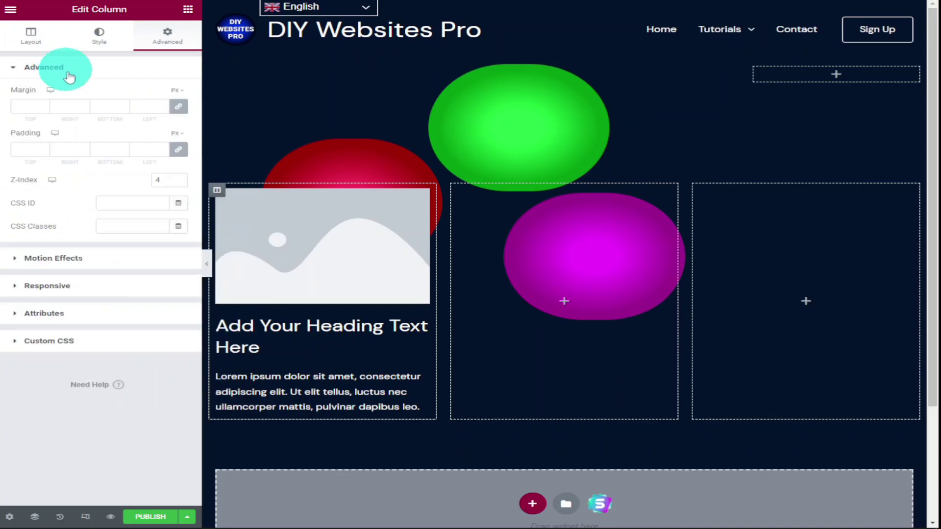
pyautogui.rightClick(115, 226)
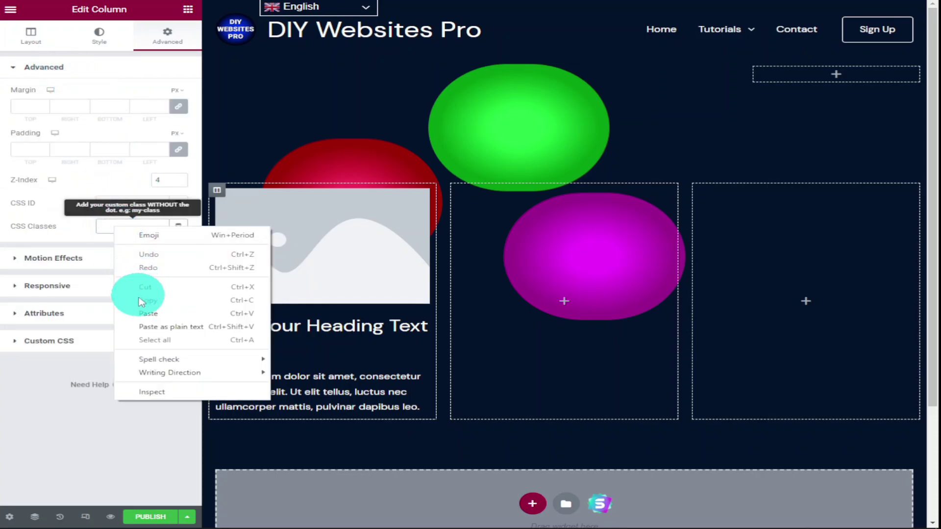
# Apply the frostedglass class, move the card to the middle column, and set a -143 px top margin
pyautogui.click(145, 314)
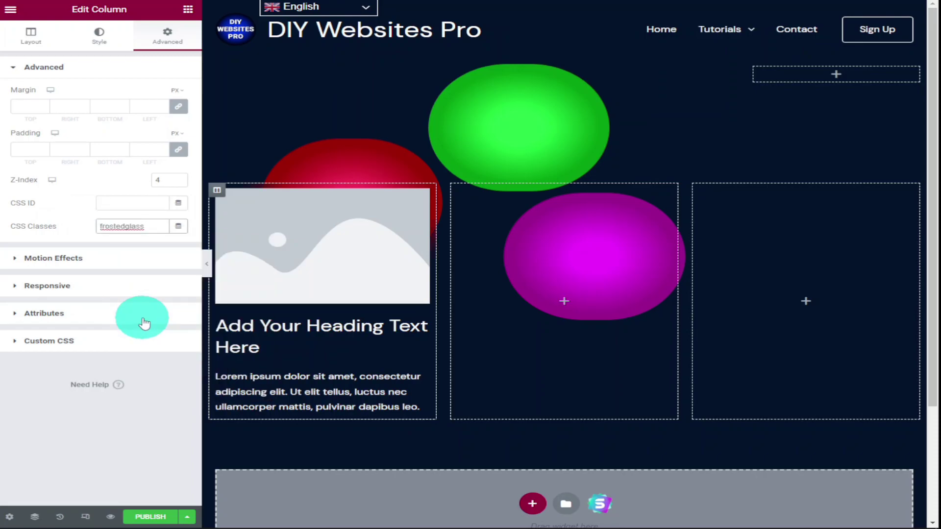
pyautogui.moveTo(208, 204)
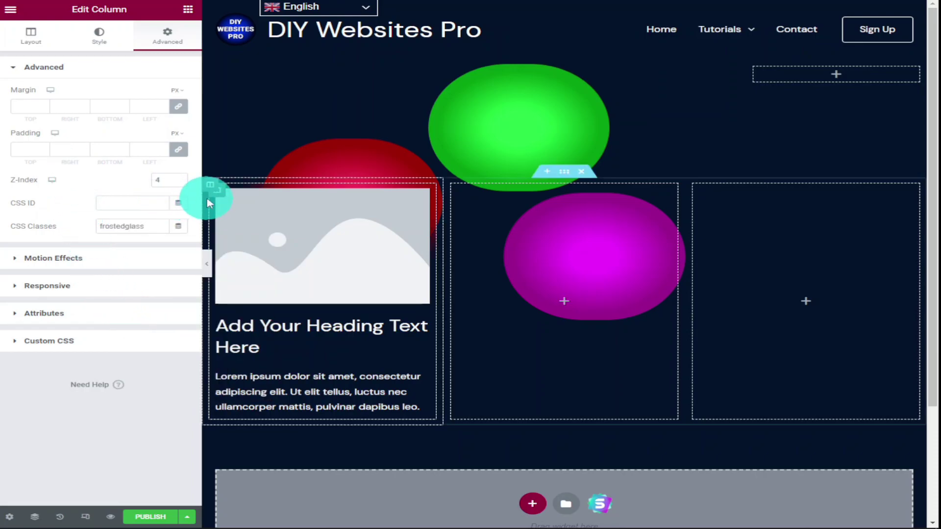
pyautogui.moveTo(207, 201)
pyautogui.mouseDown()
pyautogui.moveTo(637, 190)
pyautogui.moveTo(595, 209)
pyautogui.mouseUp()
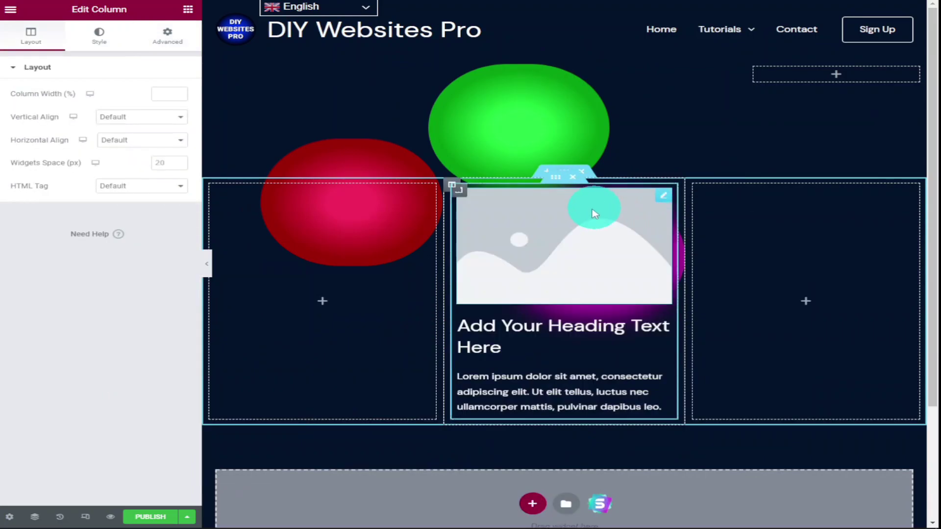
pyautogui.click(154, 45)
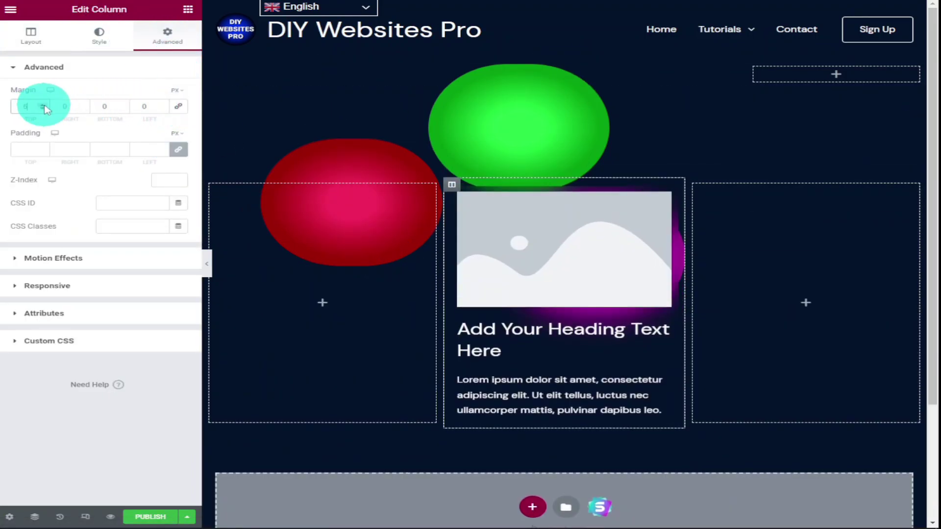
pyautogui.moveTo(45, 108); pyautogui.dragTo(45, 117)
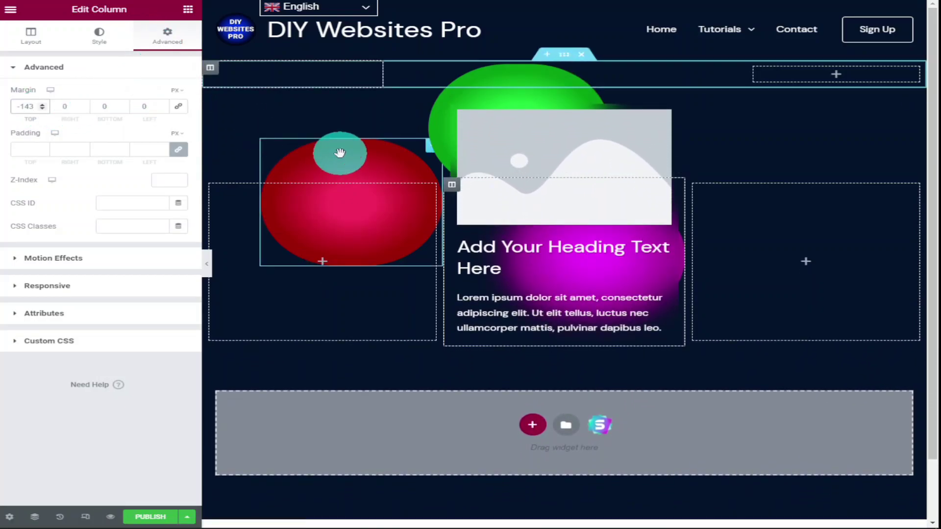
# Place the red circle behind the card's left edge, green at upper right, purple at lower right
pyautogui.moveTo(340, 153); pyautogui.dragTo(378, 209)
pyautogui.moveTo(672, 247); pyautogui.dragTo(728, 316)
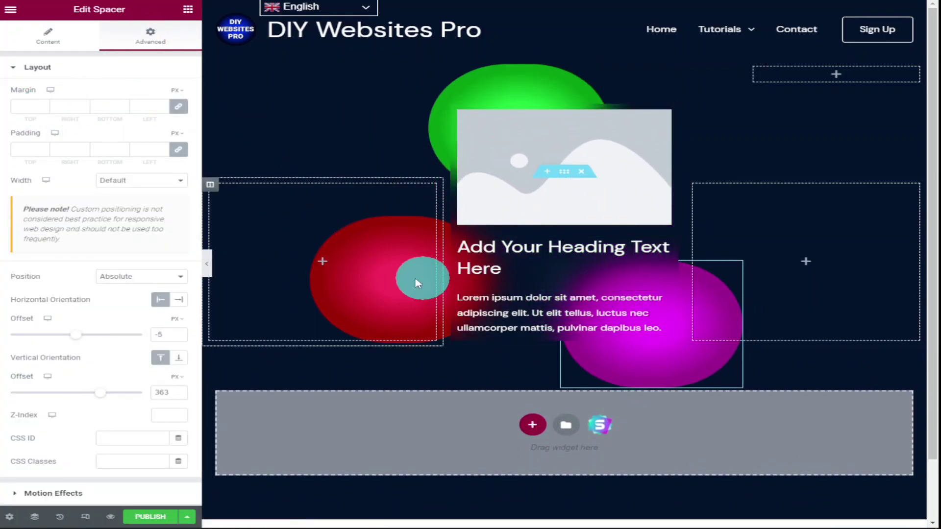
pyautogui.moveTo(417, 283); pyautogui.dragTo(443, 223)
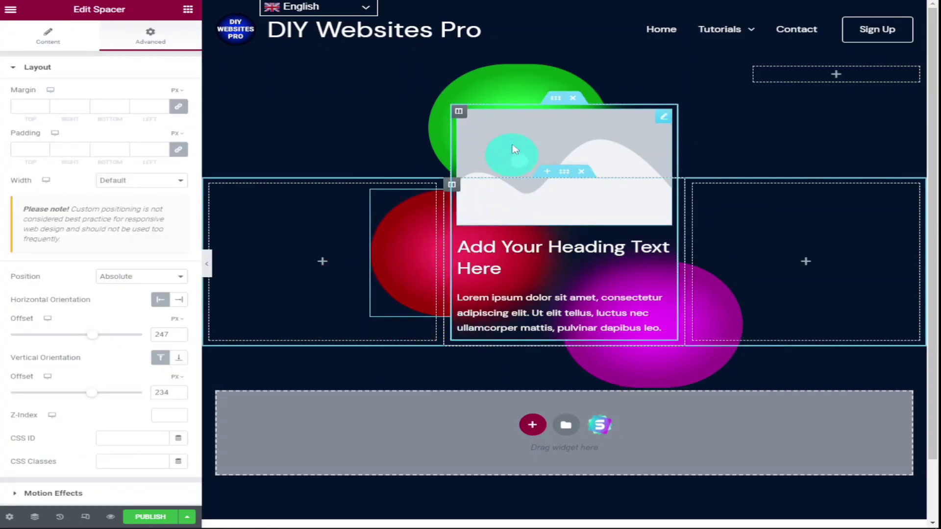
pyautogui.moveTo(514, 150); pyautogui.dragTo(669, 147)
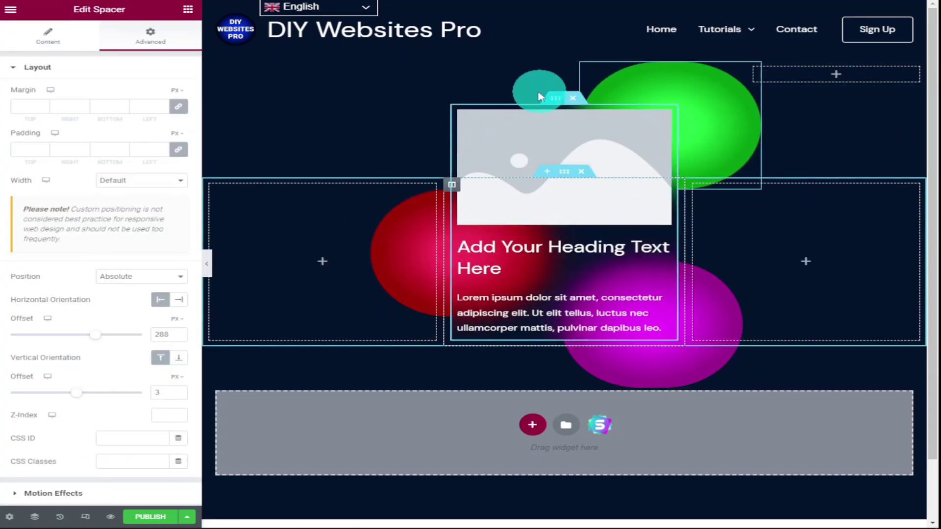
pyautogui.click(539, 97)
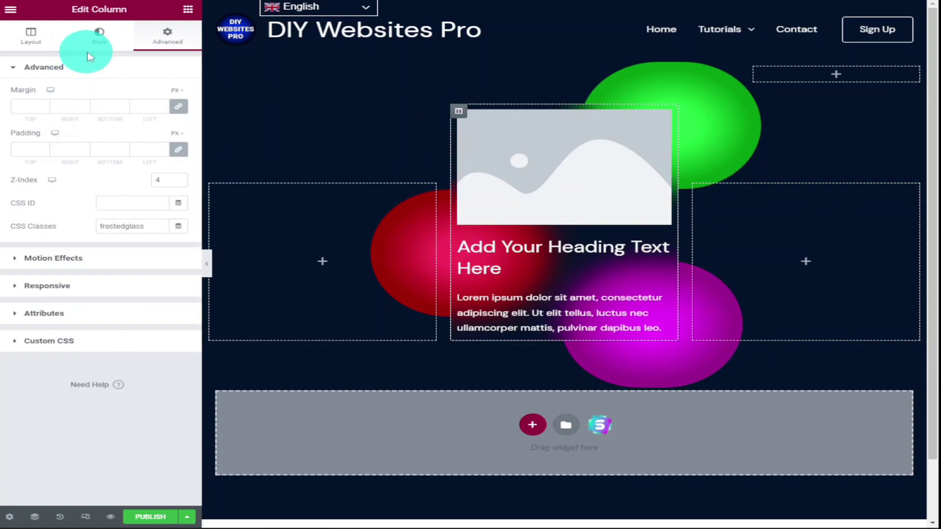
# Add a default box shadow (10 px blur, no offset) to the card column
pyautogui.click(99, 35)
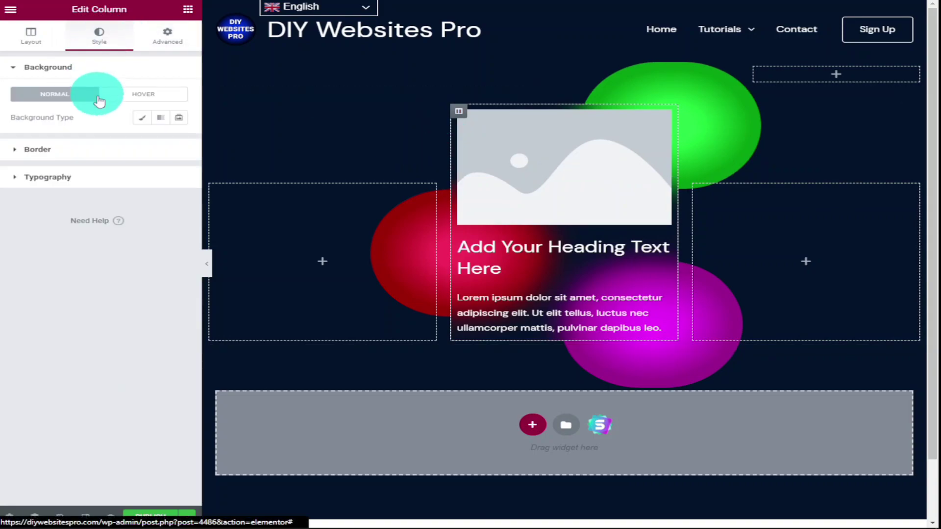
pyautogui.click(71, 149)
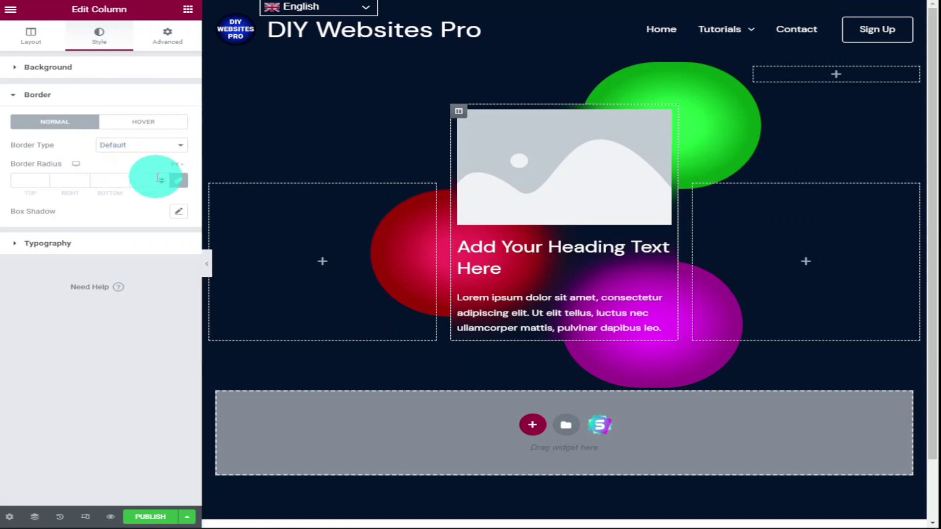
pyautogui.click(179, 214)
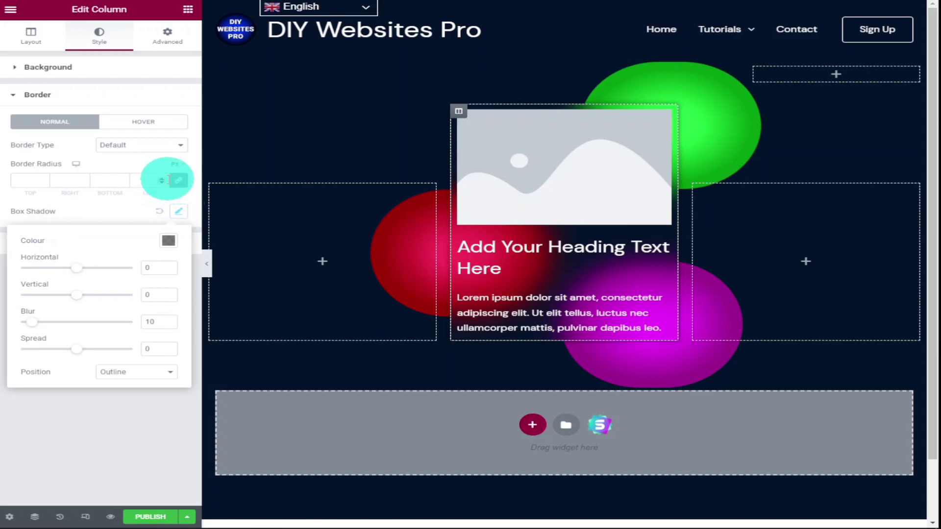
pyautogui.click(142, 166)
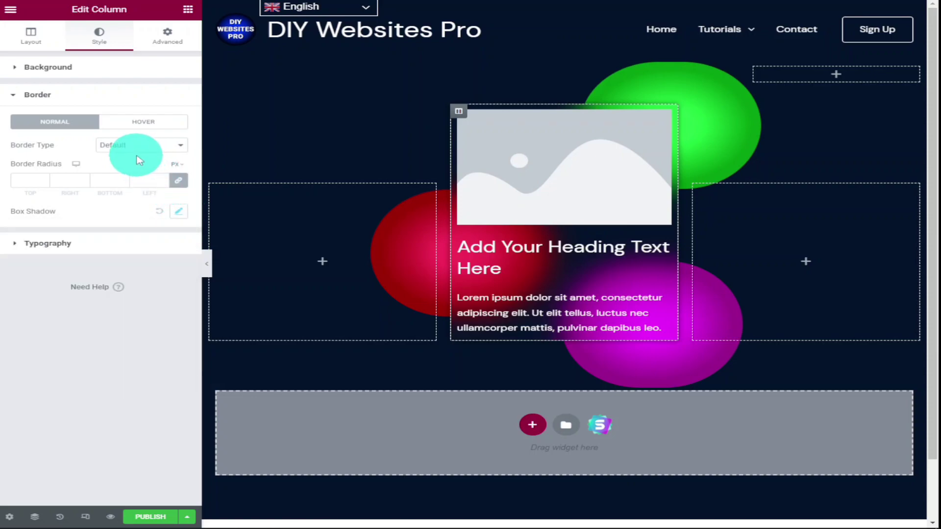
# Give the card column a Classic, mostly transparent white background and preview the page live
pyautogui.click(82, 68)
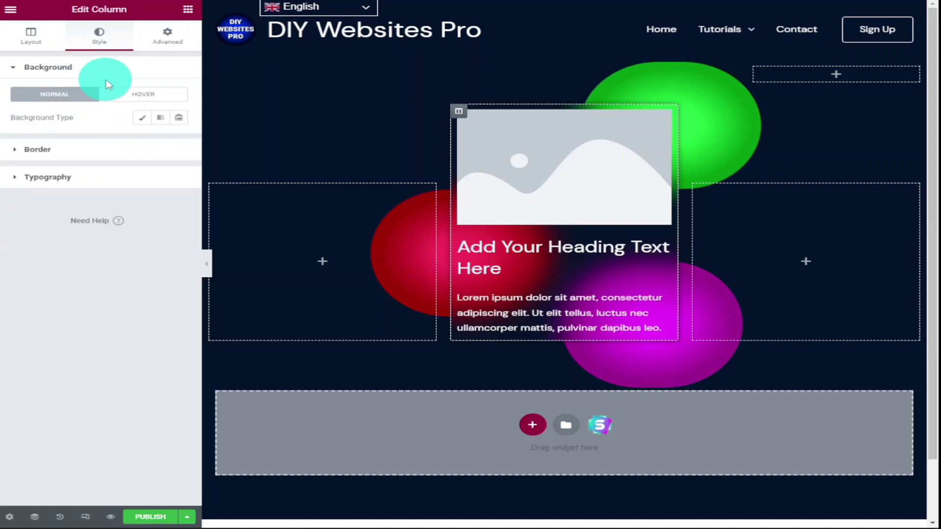
pyautogui.click(142, 125)
pyautogui.click(179, 143)
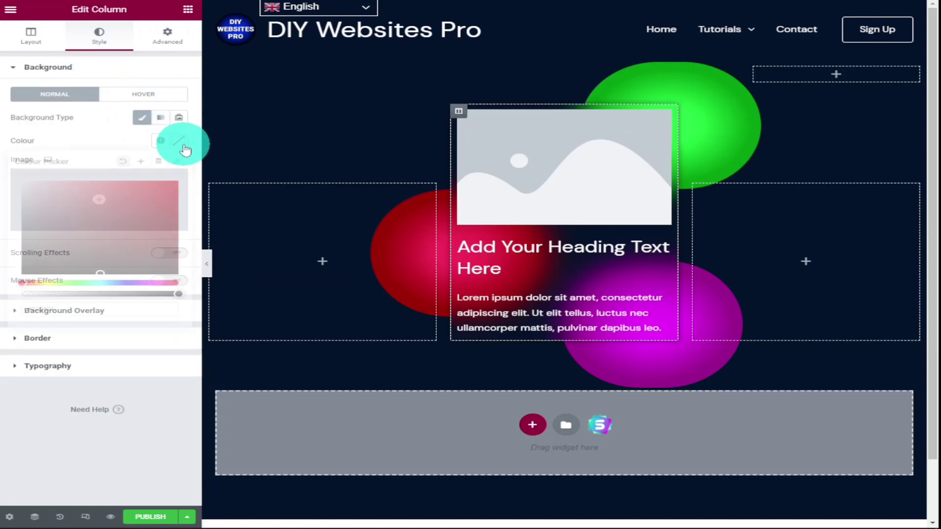
pyautogui.moveTo(101, 252)
pyautogui.mouseDown()
pyautogui.moveTo(88, 259)
pyautogui.moveTo(19, 180)
pyautogui.mouseUp()
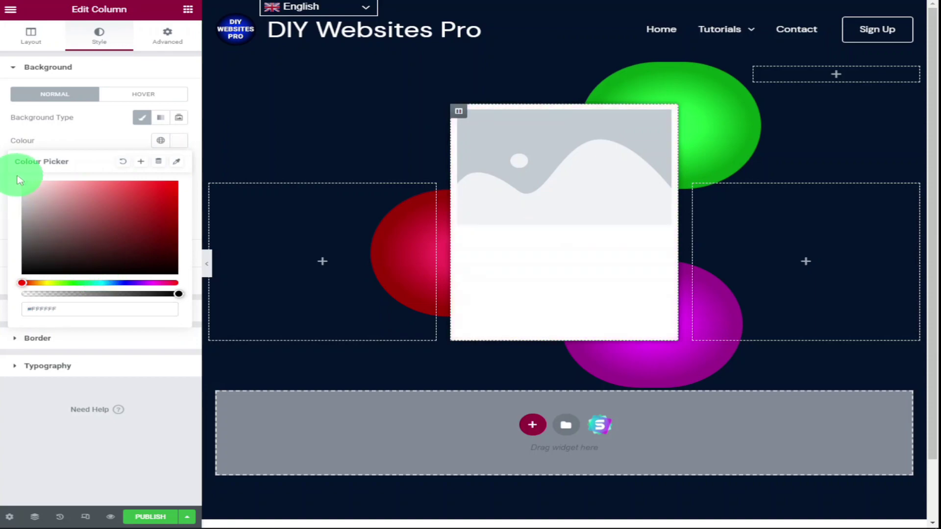
pyautogui.moveTo(178, 294); pyautogui.dragTo(43, 279)
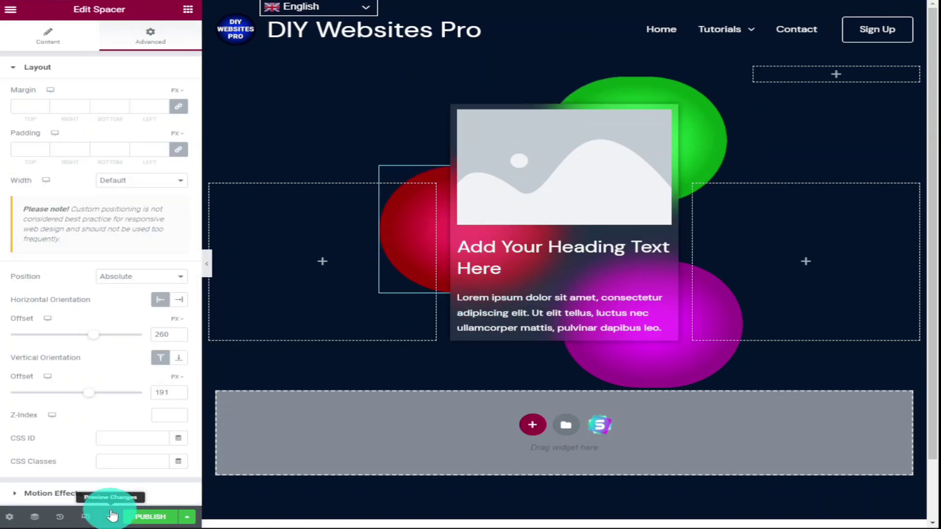
pyautogui.click(112, 516)
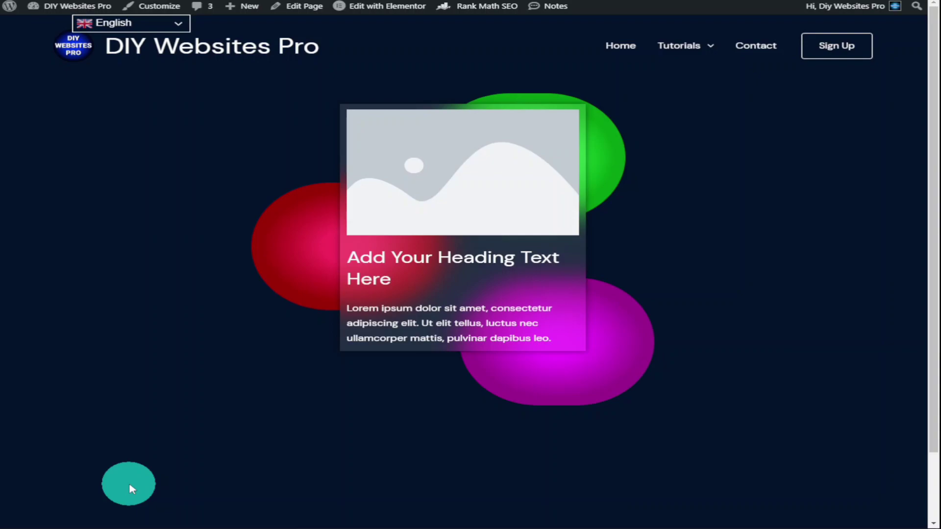
# Return from the live preview to the Elementor editor via Edit with Elementor
pyautogui.click(380, 7)
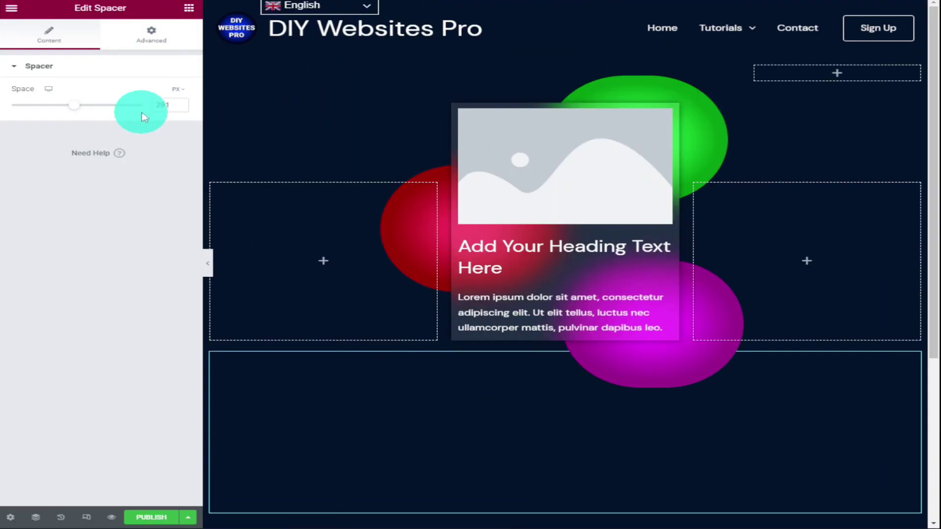
# Replace the card's placeholder image with the Horizontal Price Ribbon thumbnail
pyautogui.click(543, 139)
pyautogui.click(80, 152)
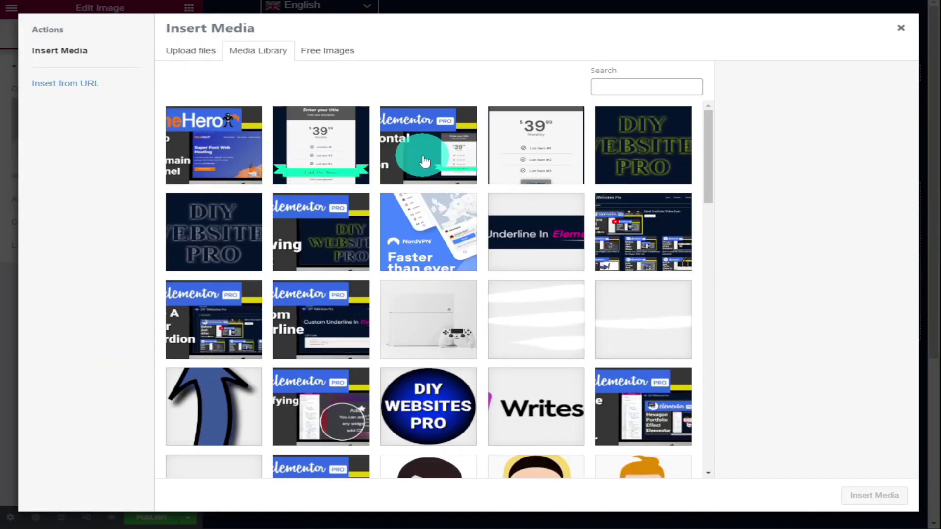
pyautogui.click(420, 152)
pyautogui.click(875, 496)
# Retitle the card heading to 'Watch This Video'
pyautogui.click(564, 235)
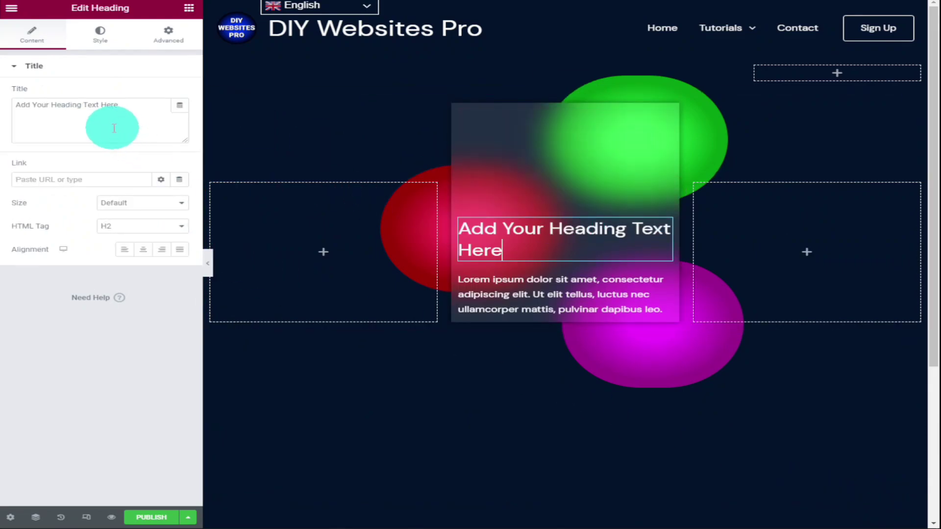
pyautogui.tripleClick(186, 100)
pyautogui.write('Watch This Video')
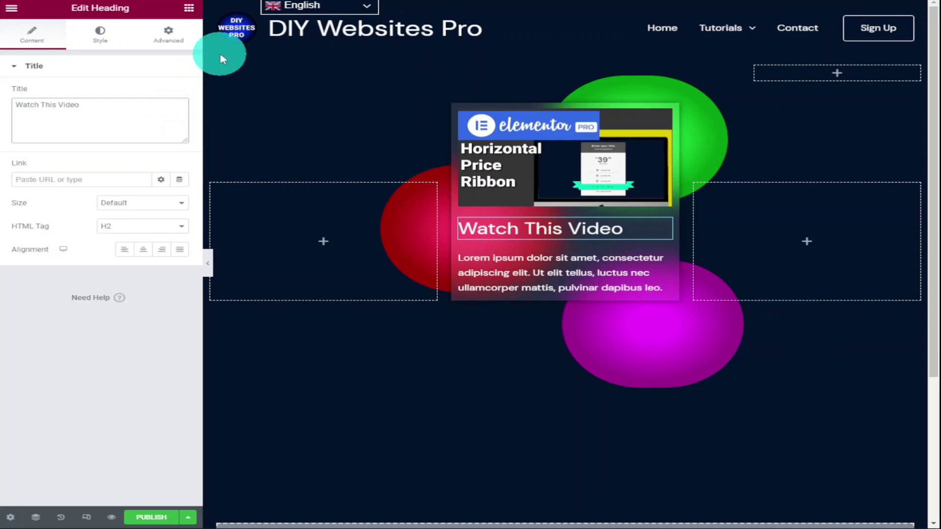
# Start replacing the placeholder paragraph with the short free-solutions text
pyautogui.click(563, 262)
pyautogui.click(30, 43)
pyautogui.tripleClick(161, 206)
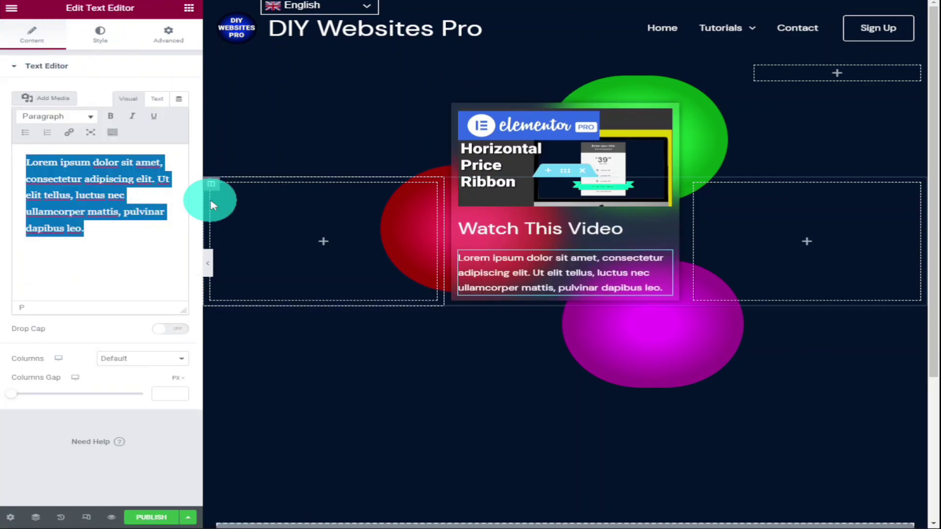
pyautogui.write('Sim')
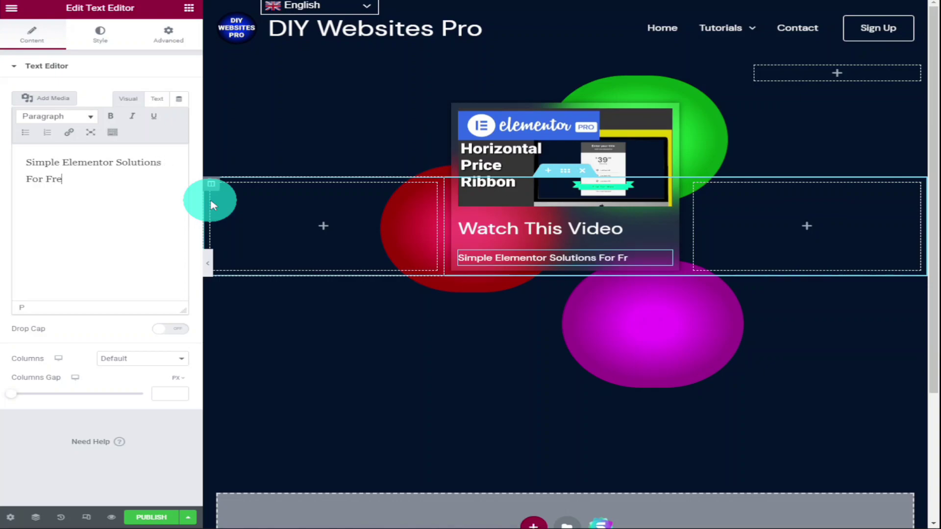
pyautogui.write('h No Additional Plugins')
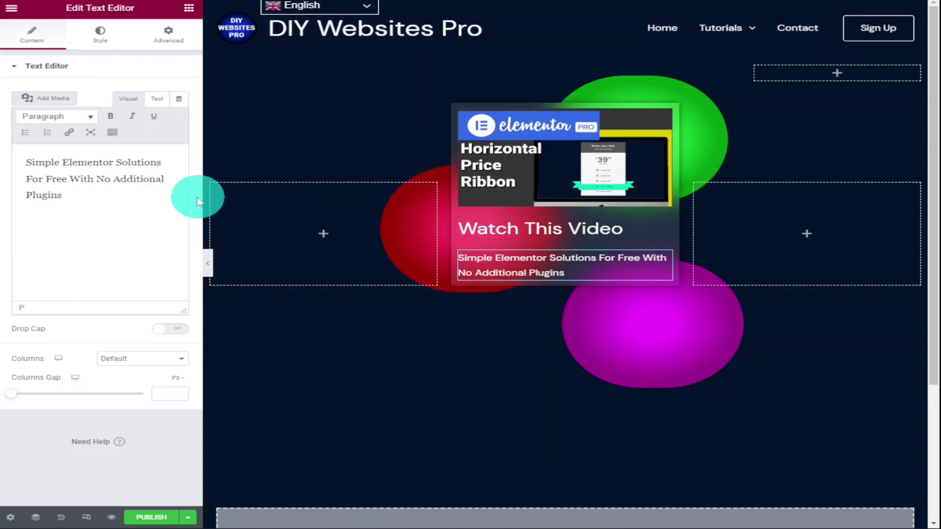
# Center the paragraph text and check the card in the live preview
pyautogui.click(100, 35)
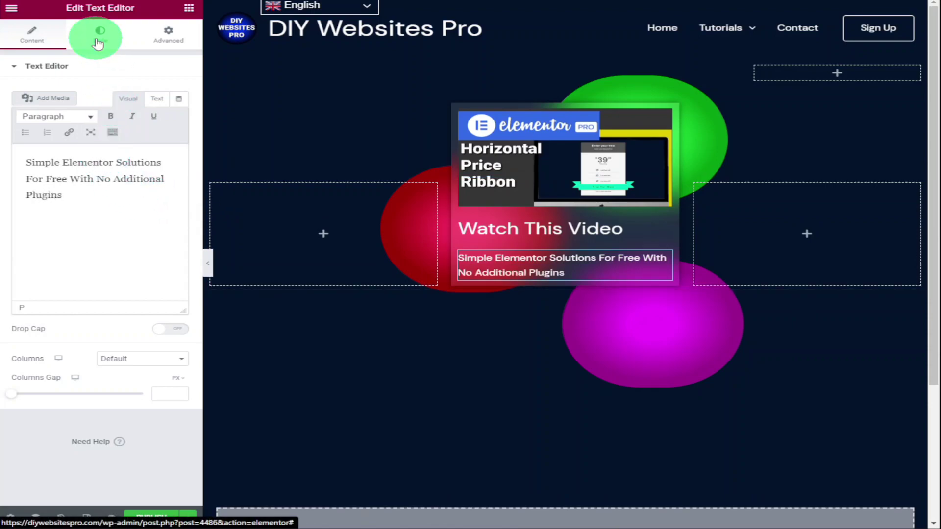
pyautogui.click(143, 93)
pyautogui.click(480, 228)
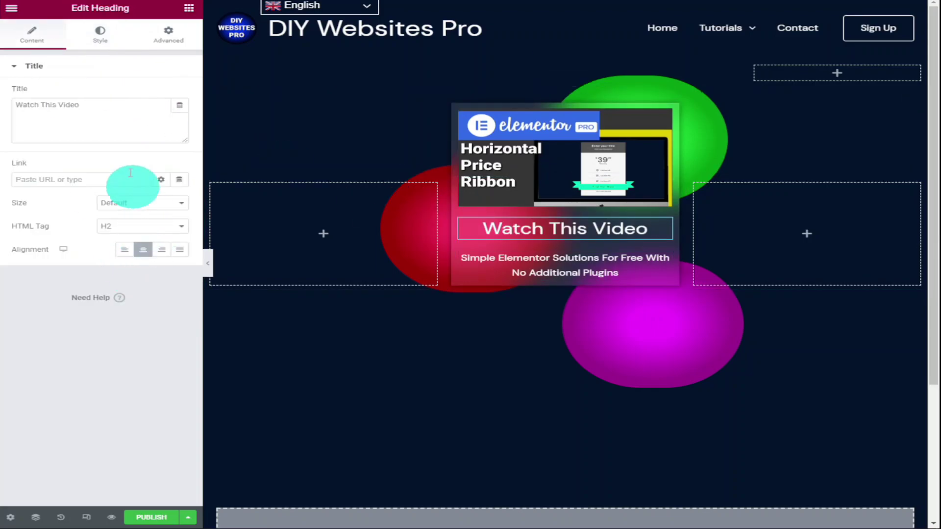
pyautogui.click(111, 517)
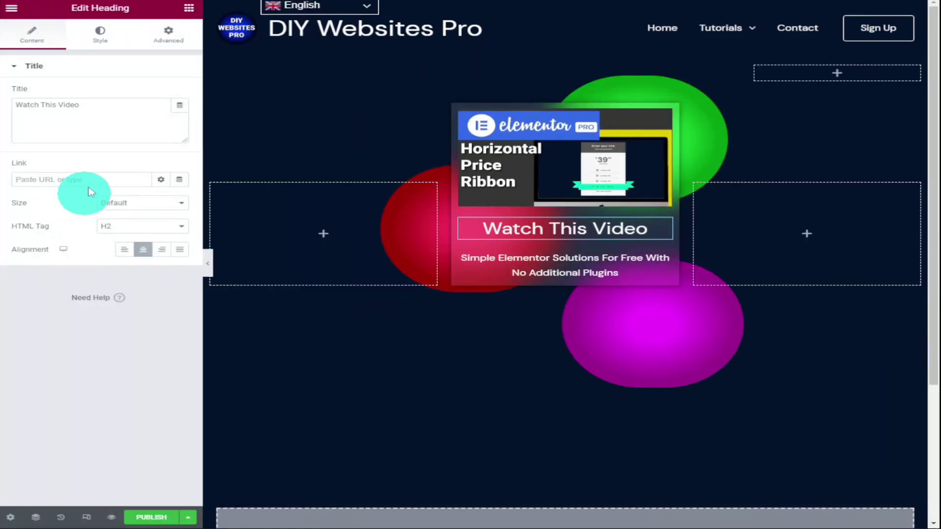
pyautogui.click(459, 110)
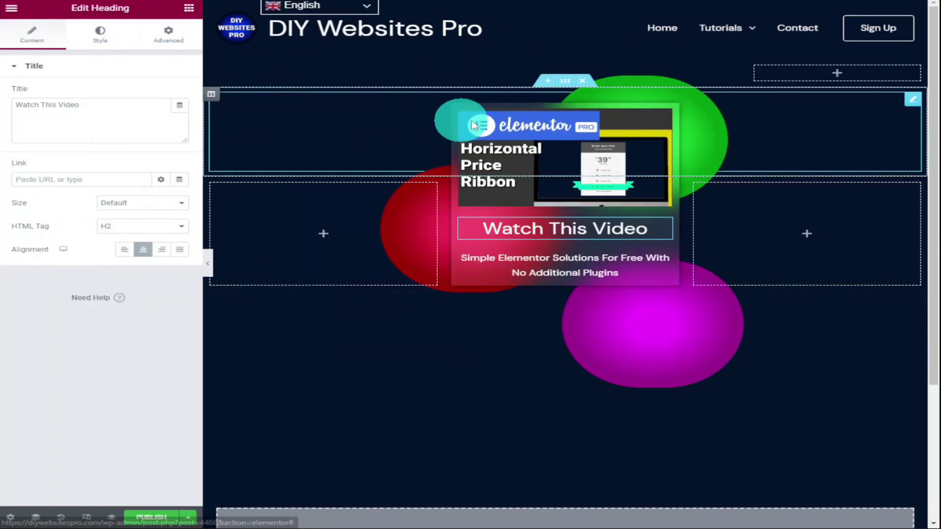
# Reset the card column's margins to zero and add extra bottom padding
pyautogui.click(168, 35)
pyautogui.click(123, 104)
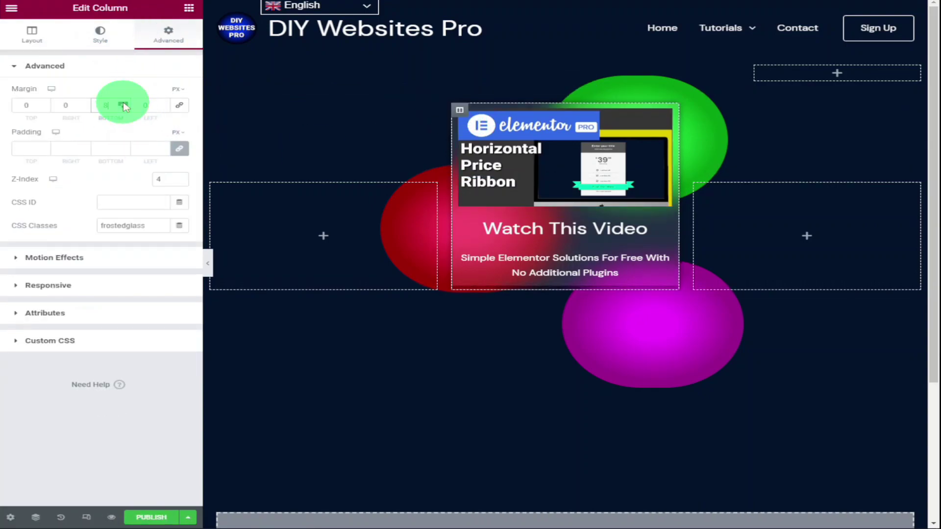
pyautogui.click(123, 104)
pyautogui.click(180, 105)
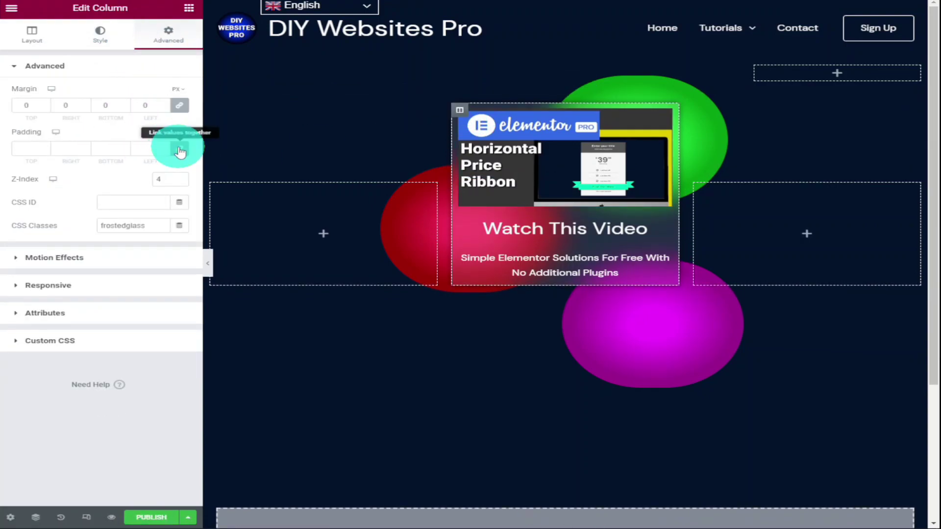
pyautogui.click(179, 148)
pyautogui.click(123, 147)
pyautogui.write('99')
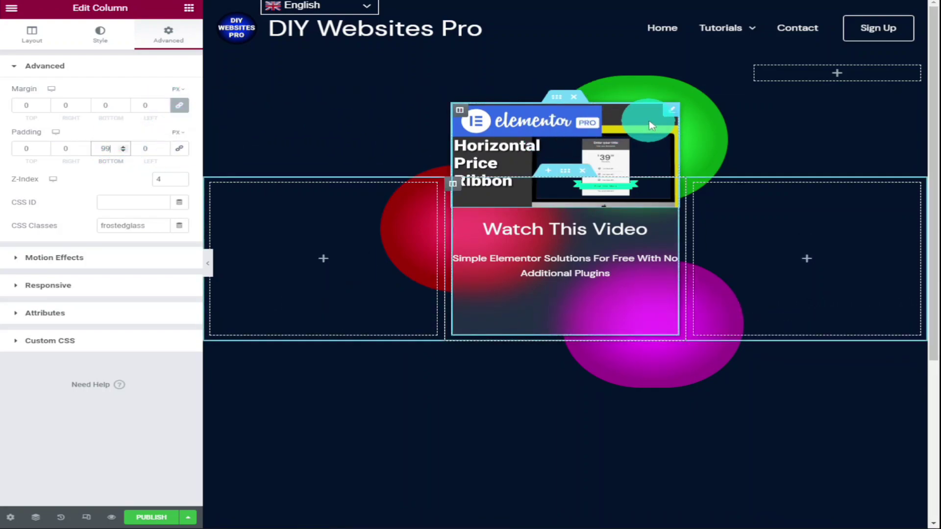
# Add an even 10 px margin around the thumbnail image
pyautogui.click(632, 113)
pyautogui.click(182, 38)
pyautogui.click(122, 105)
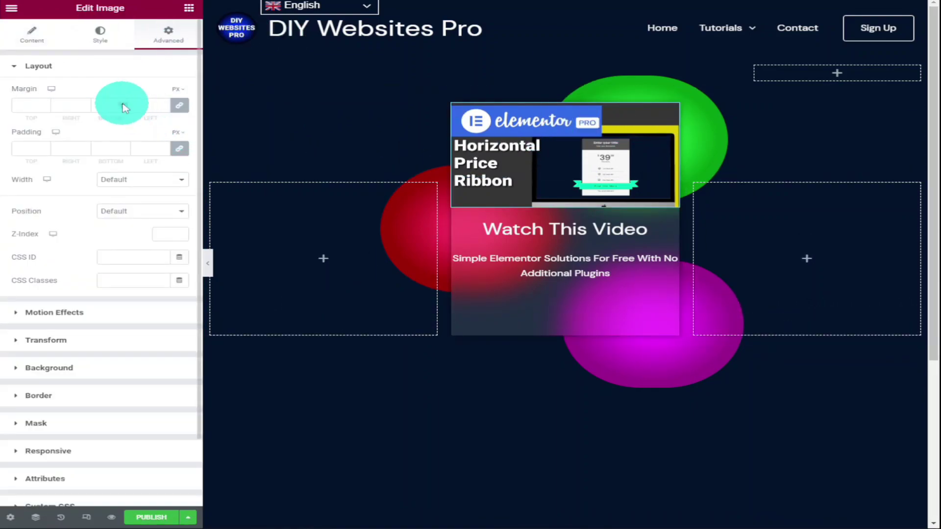
pyautogui.write('9')
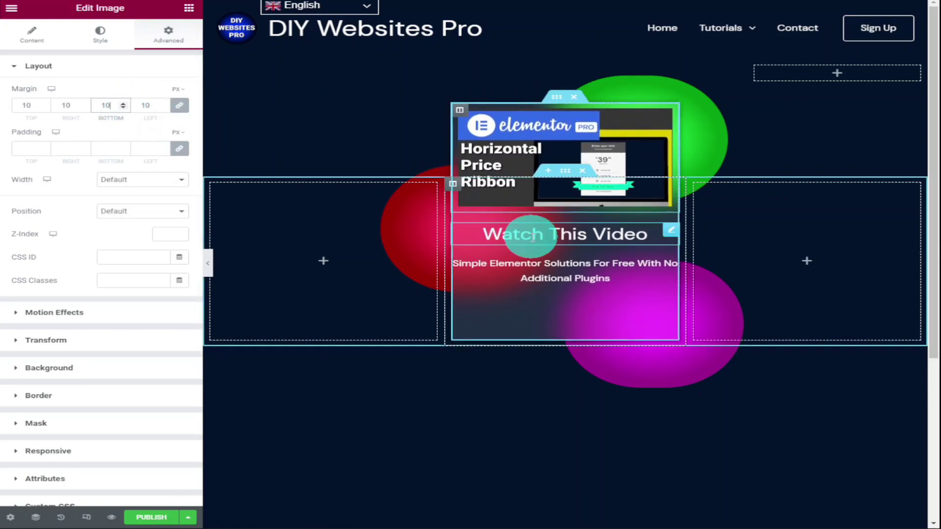
# Set linked margins on the heading and paragraph, 15 px around the paragraph
pyautogui.click(525, 235)
pyautogui.click(162, 34)
pyautogui.write('9')
pyautogui.click(529, 275)
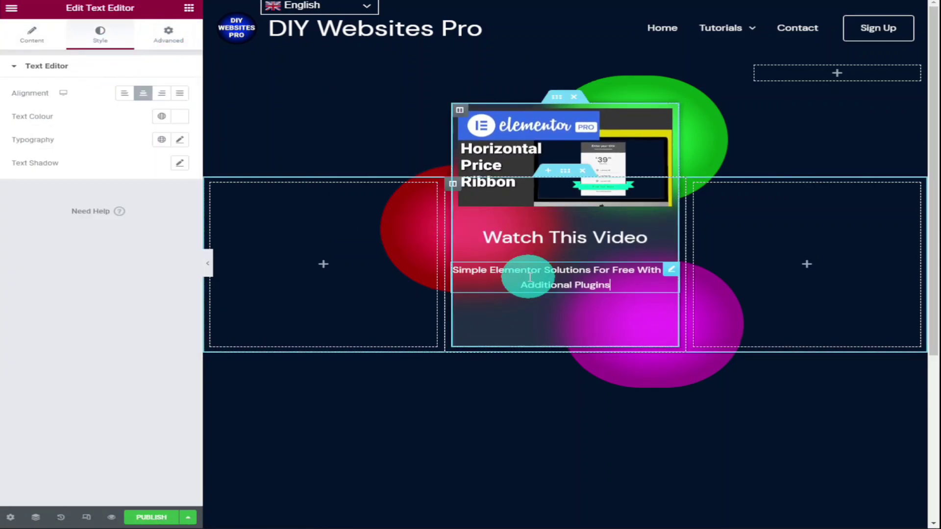
pyautogui.click(169, 35)
pyautogui.click(126, 106)
pyautogui.write('9')
pyautogui.doubleClick(126, 106)
# Enter a final spacing value of 15, then preview the frosted-glass card live
pyautogui.write('15')
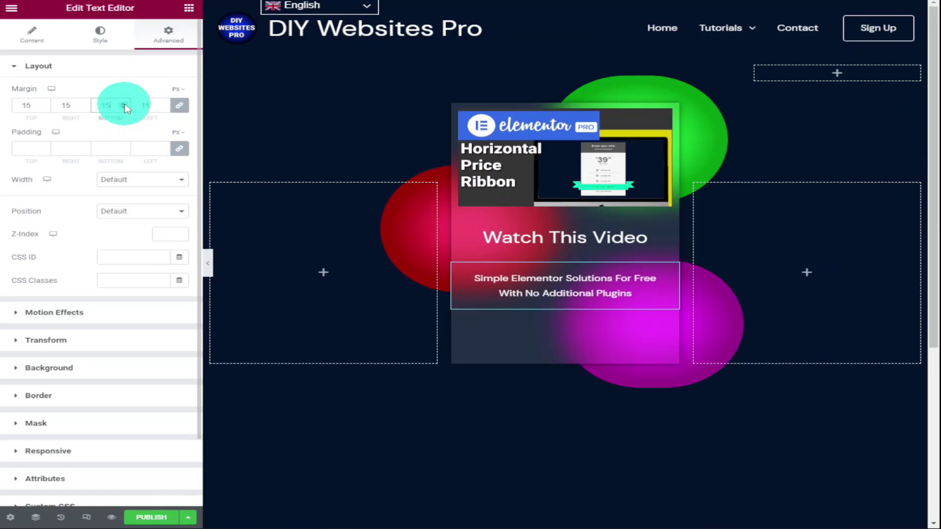
pyautogui.rightClick(167, 519)
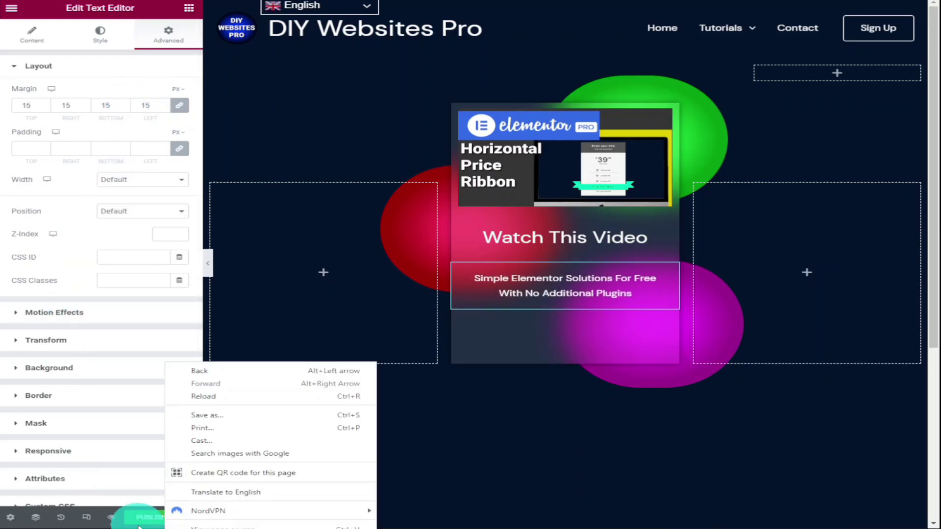
pyautogui.click(113, 518)
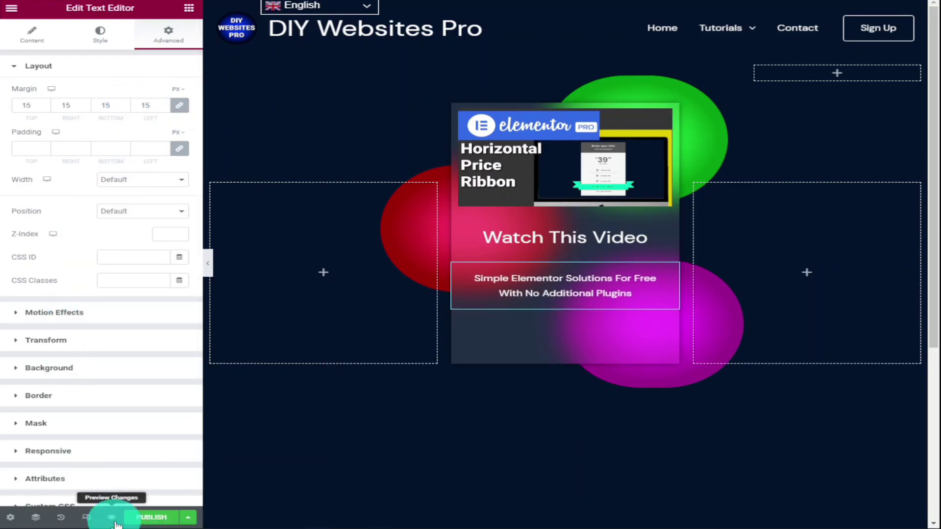